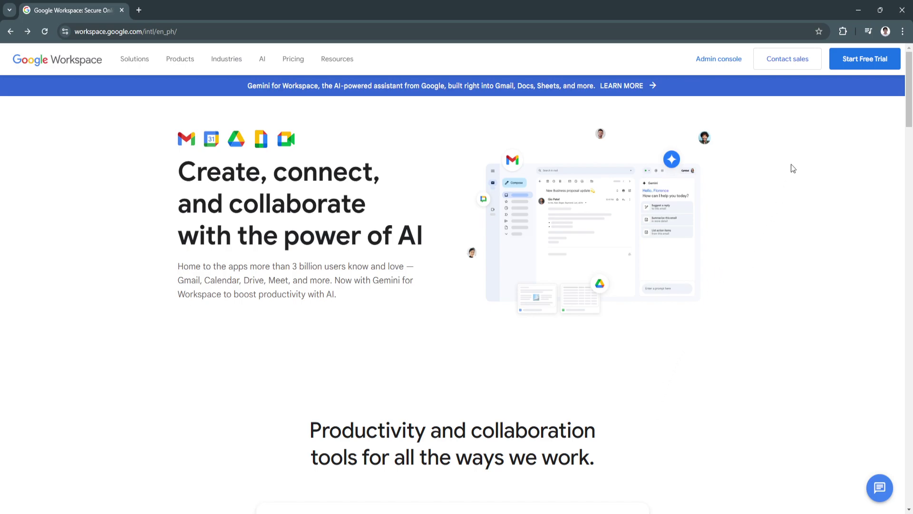
Start the free trial sign-up and highlight the 'Let's get started' heading and subtitle.
click(859, 65)
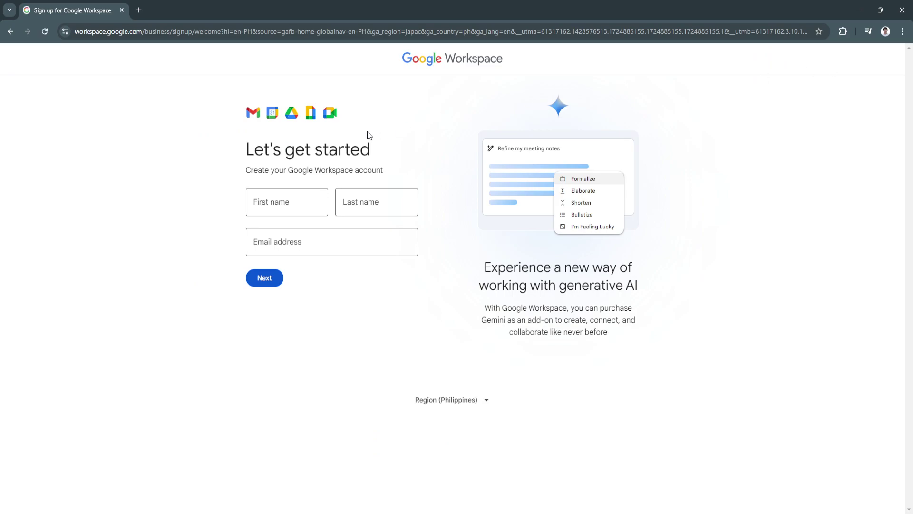
drag(244, 151, 390, 155)
click(328, 166)
drag(248, 171, 385, 167)
click(385, 168)
Autofill first name, last name and e-mail from saved details, adjust the e-mail, and submit.
click(302, 201)
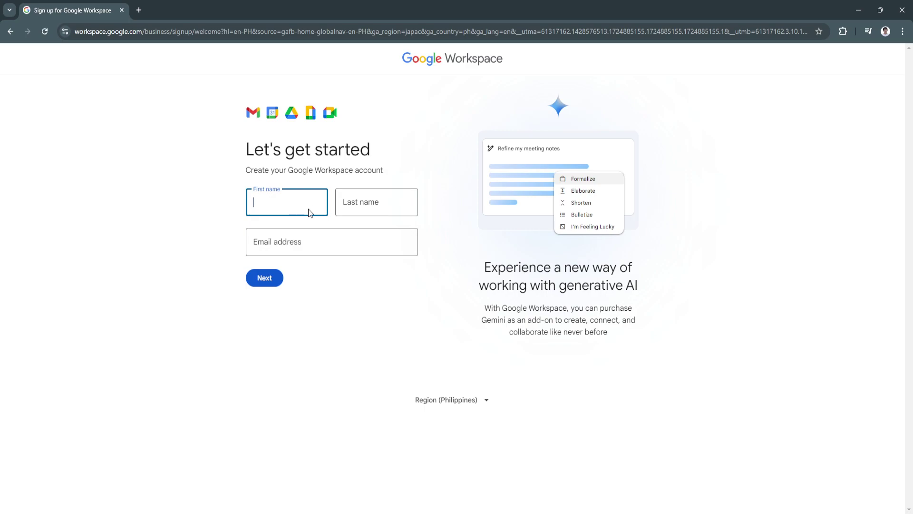
click(313, 227)
click(308, 243)
text(1@gmail.com)
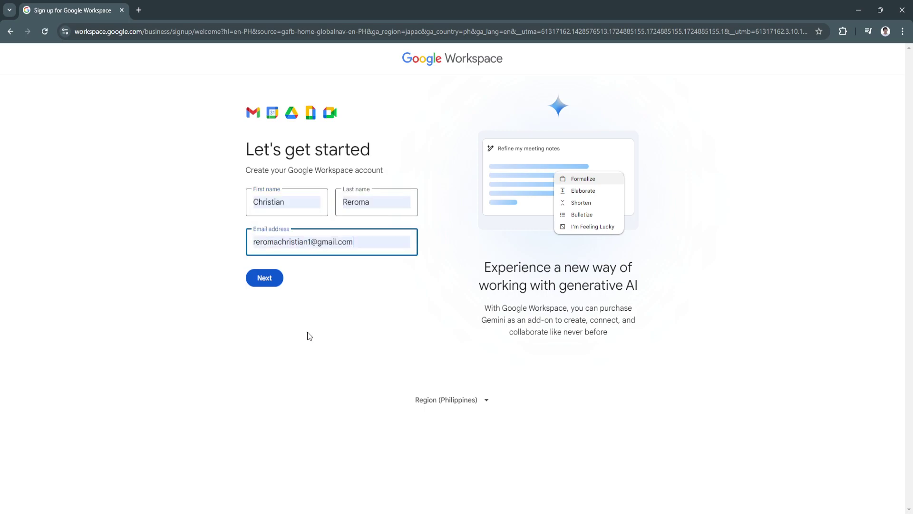
click(287, 358)
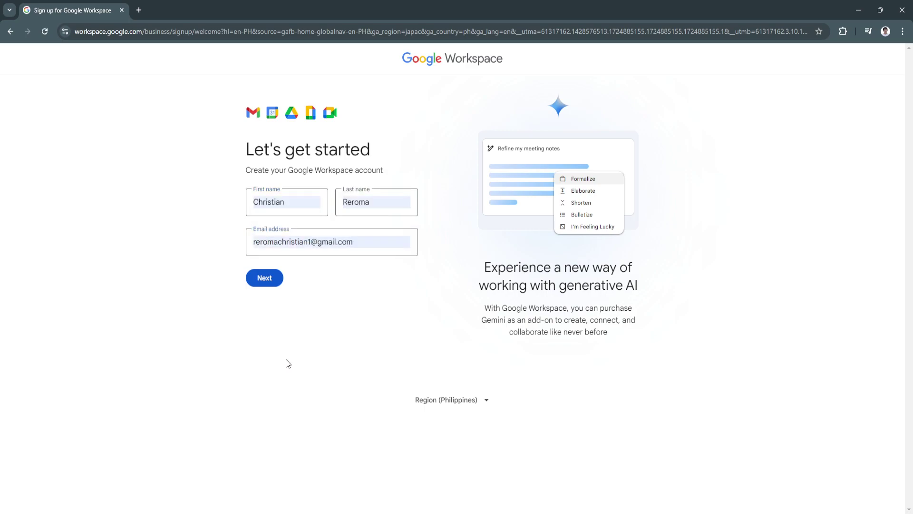
click(263, 276)
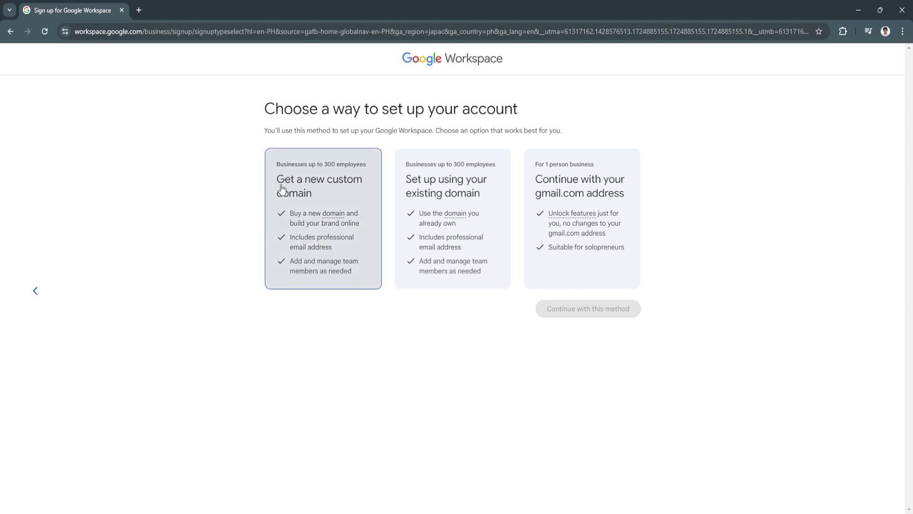
Compare the new custom domain, existing domain and gmail.com setup cards, settling on gmail.com.
click(326, 194)
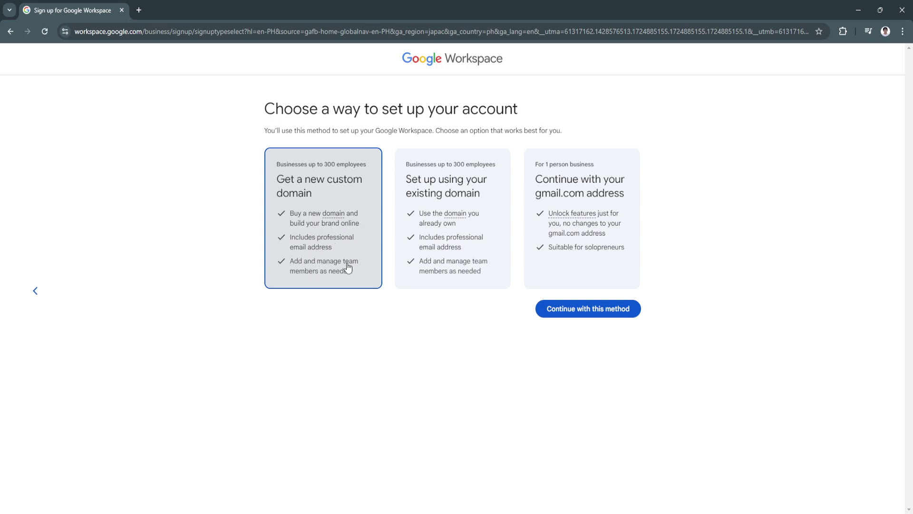
click(428, 243)
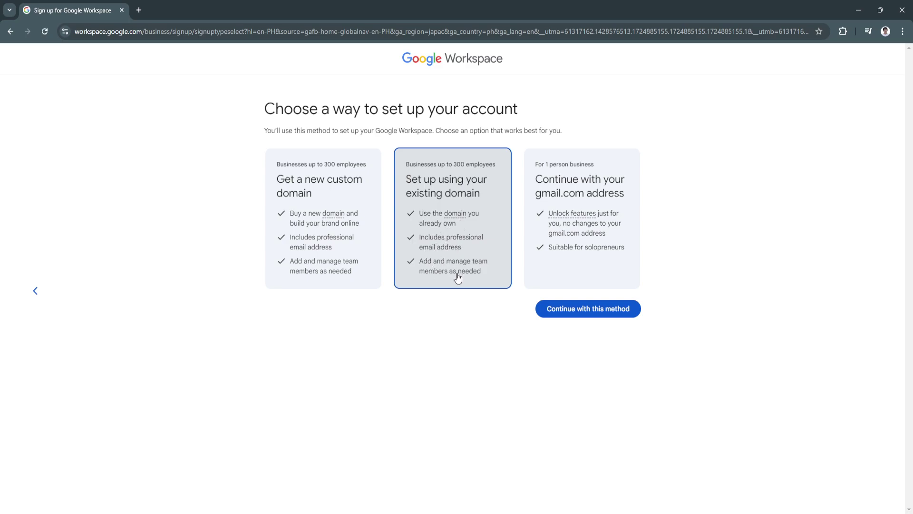
click(550, 240)
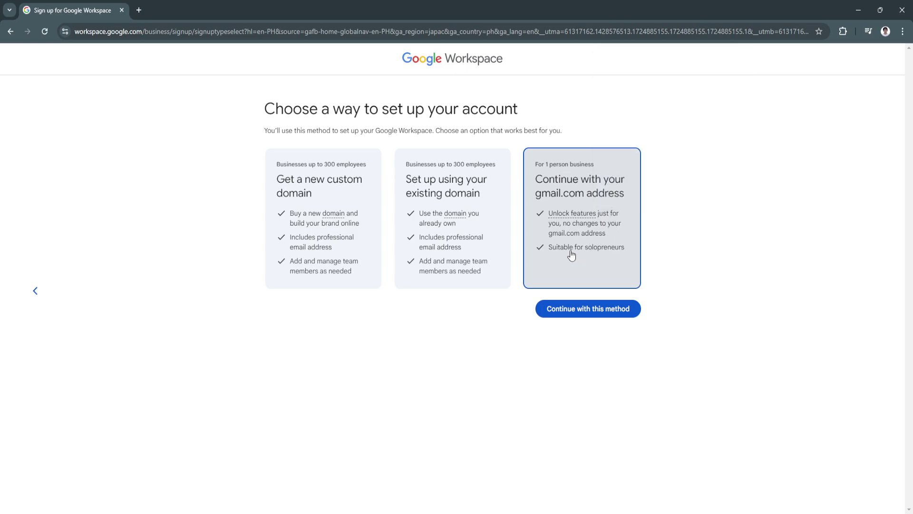
click(351, 218)
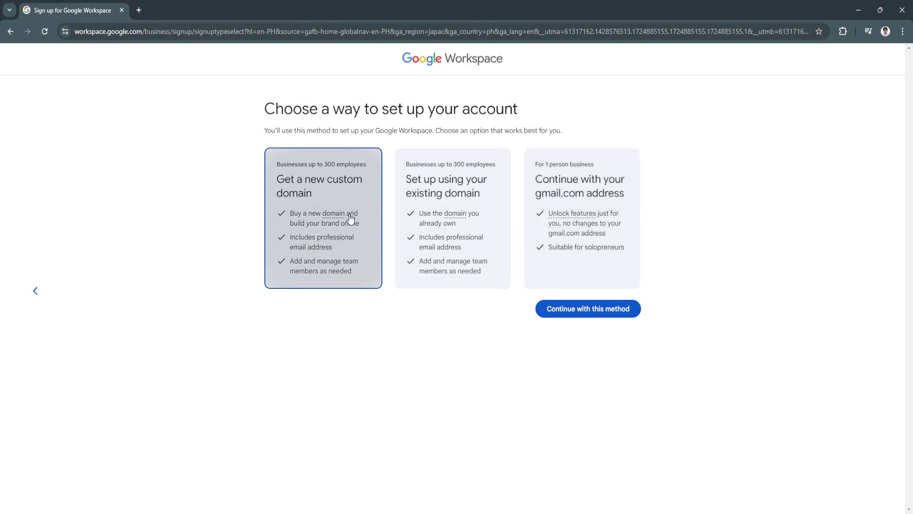
click(454, 221)
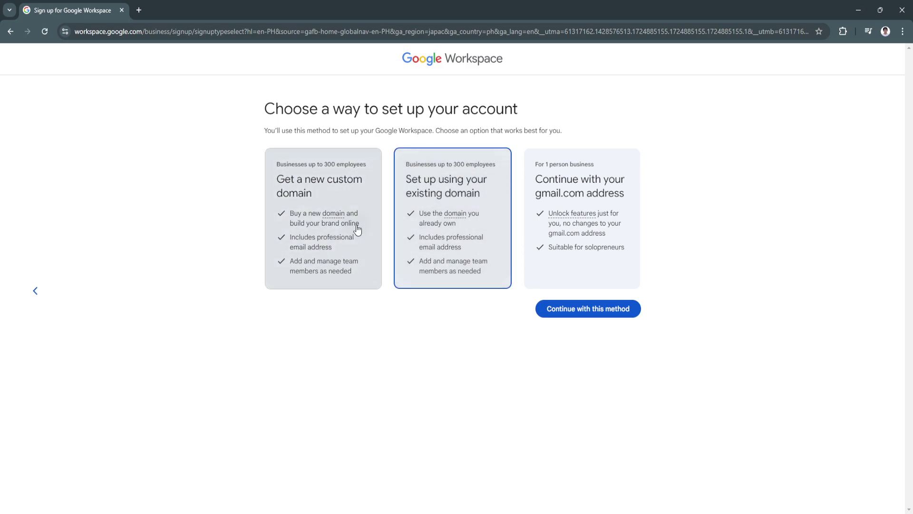
click(550, 235)
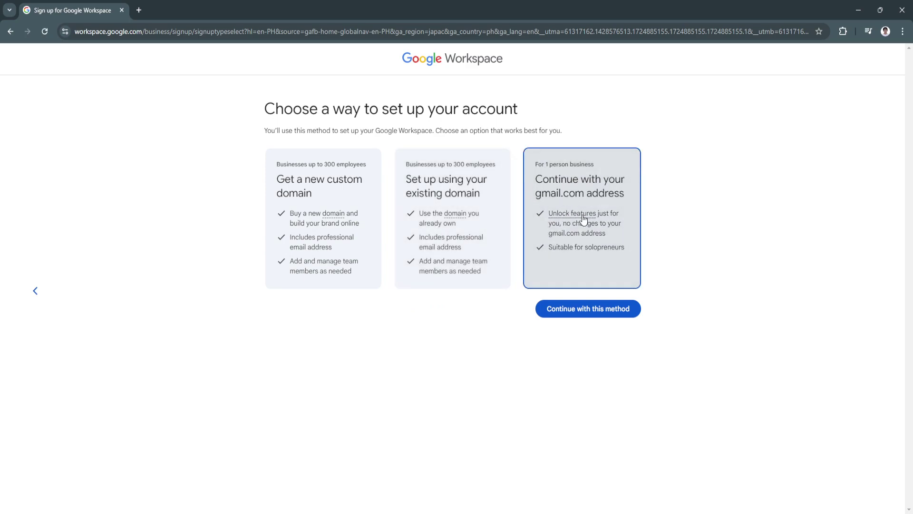
Continue with gmail.com, then switch to setting up with a new custom domain instead.
click(585, 307)
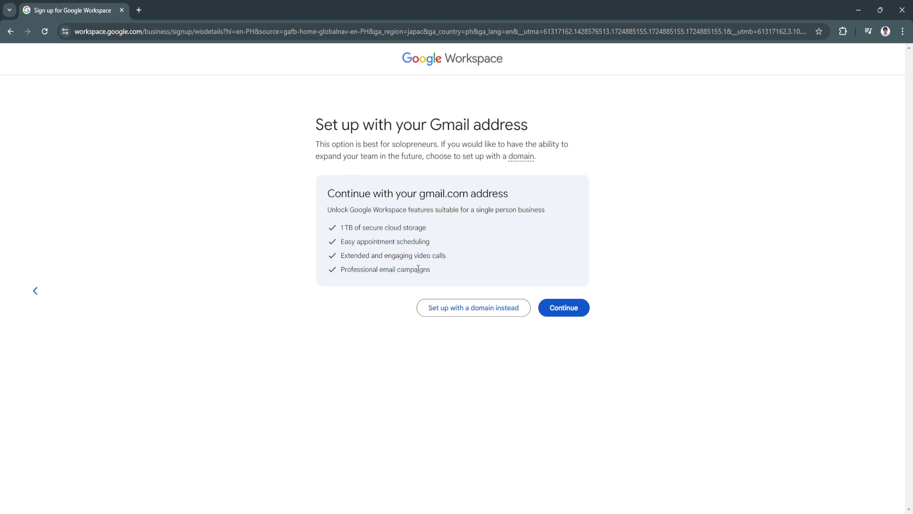
click(480, 307)
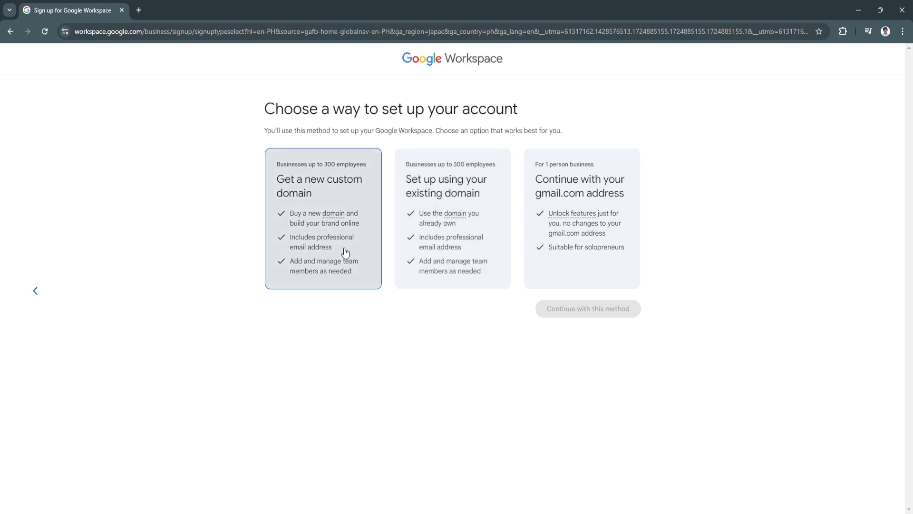
click(333, 214)
Search for makinoy.com, review the unavailable result and priced alternatives, then go back.
click(555, 308)
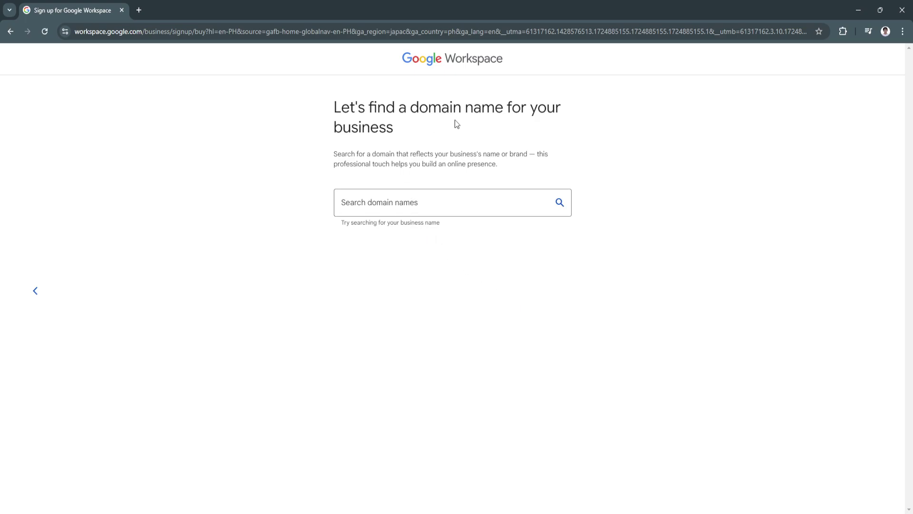
click(418, 202)
text(Makinoy)
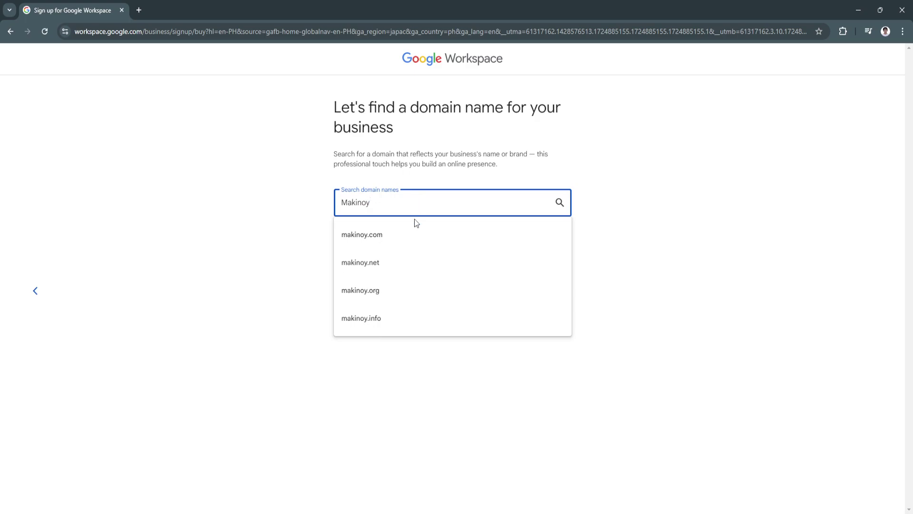
click(409, 234)
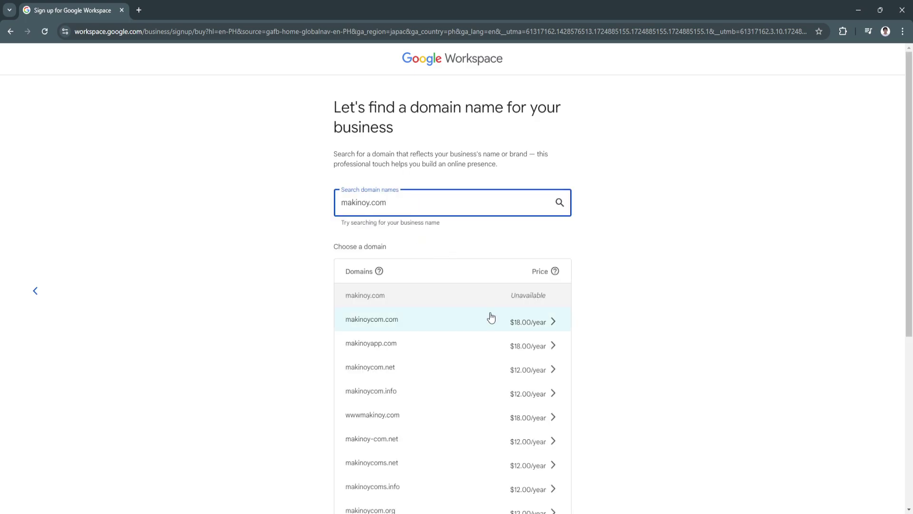
scroll(476, 328, down, 3)
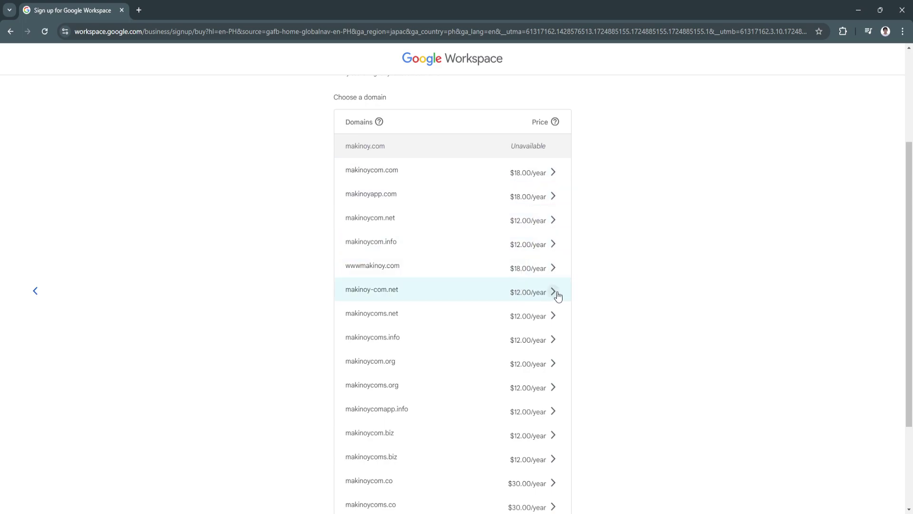
scroll(606, 291, up, 2)
scroll(604, 290, up, 1)
scroll(614, 274, down, 6)
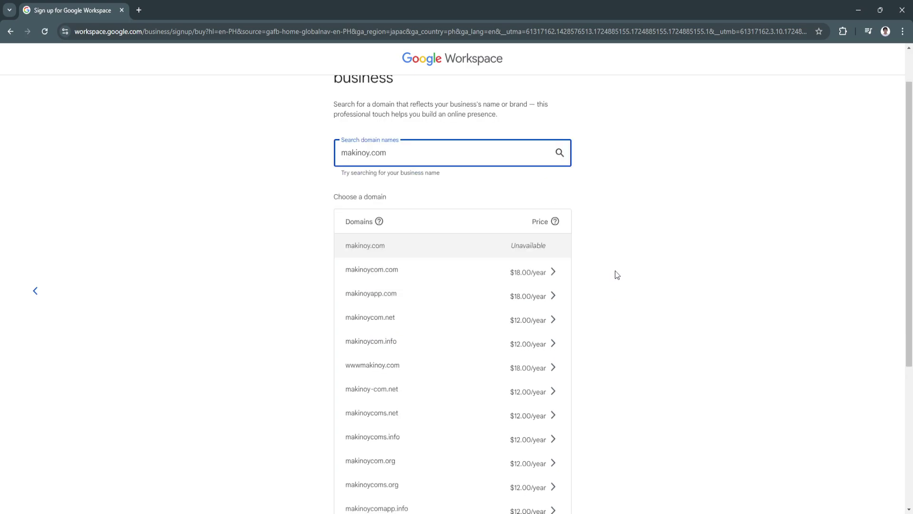
scroll(627, 274, up, 5)
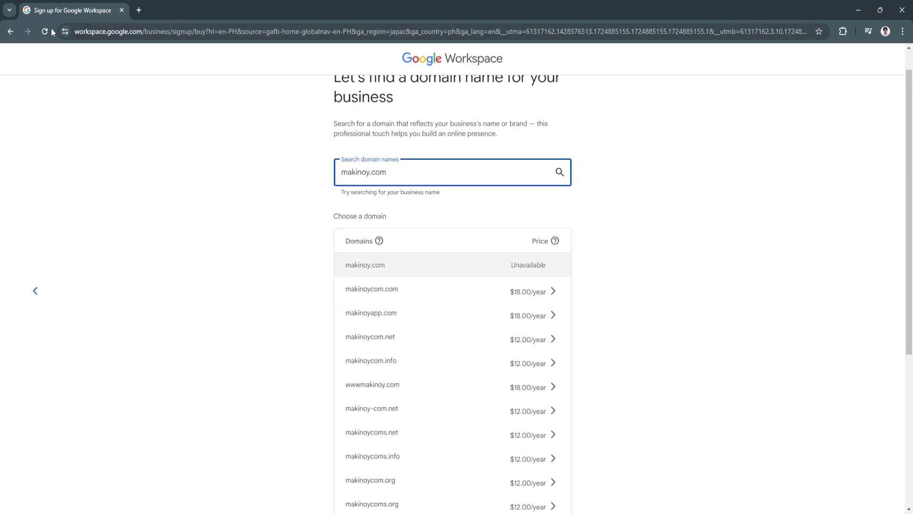
click(12, 32)
Preview the existing-domain name entry page, then go back and pick the gmail.com option.
click(442, 245)
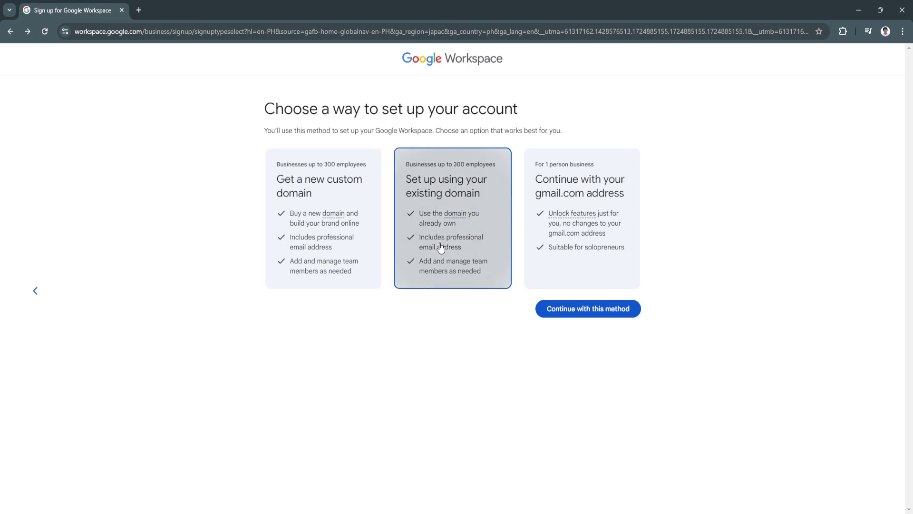
click(555, 309)
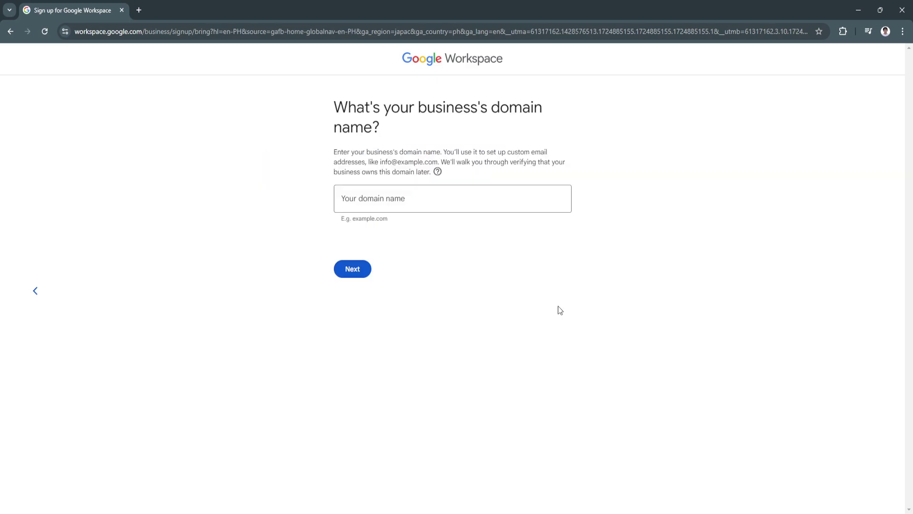
click(405, 201)
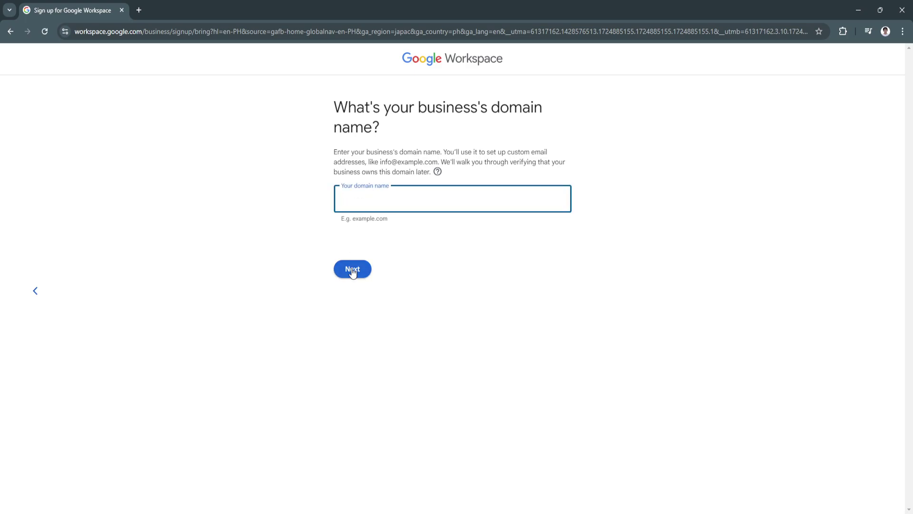
click(10, 31)
click(535, 204)
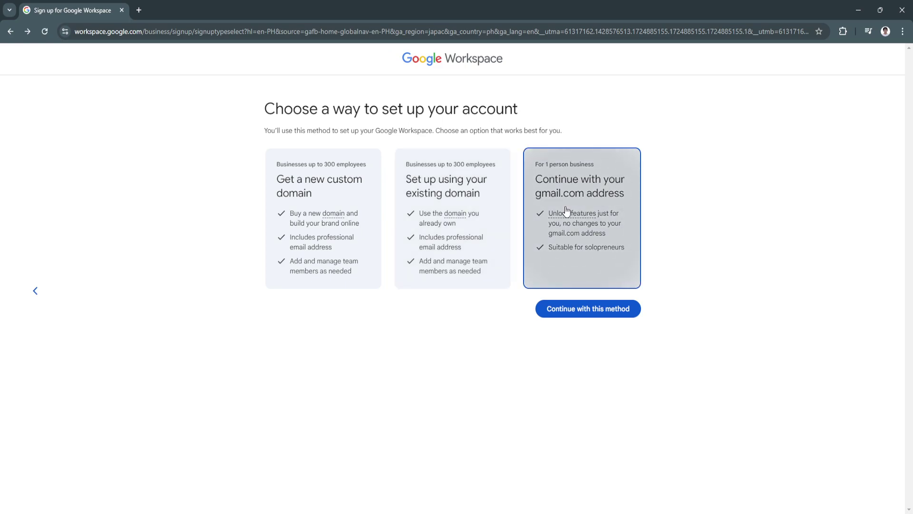
Continue past the Gmail address setup page to the Admin product overview.
click(572, 309)
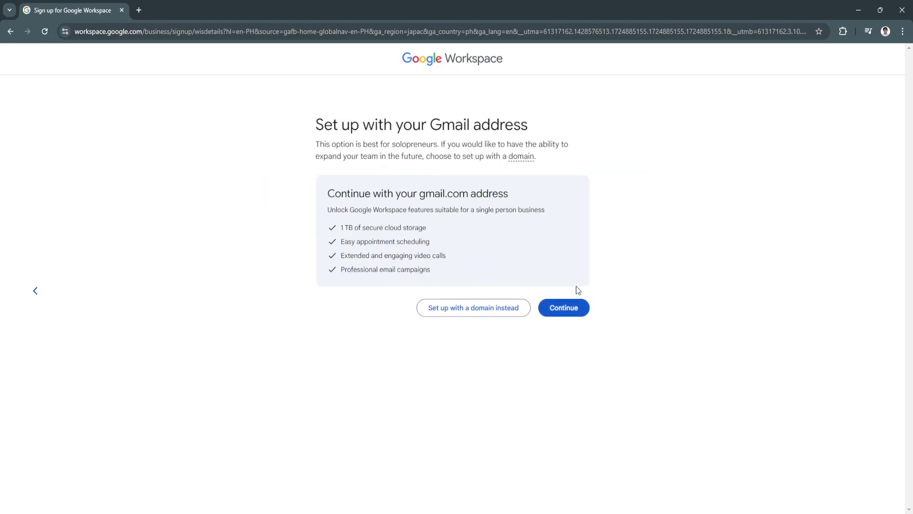
click(565, 309)
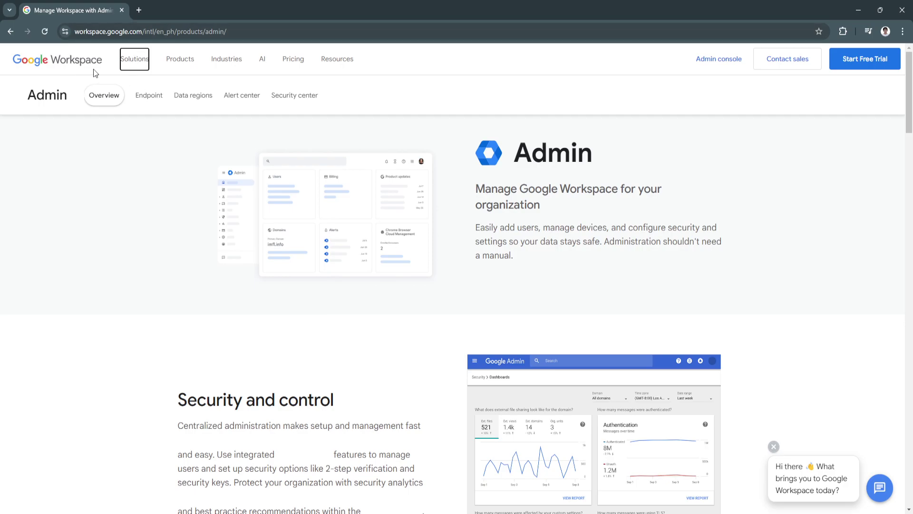
Open the Google Workspace Individual overview from the Solutions menu and scroll down.
click(139, 62)
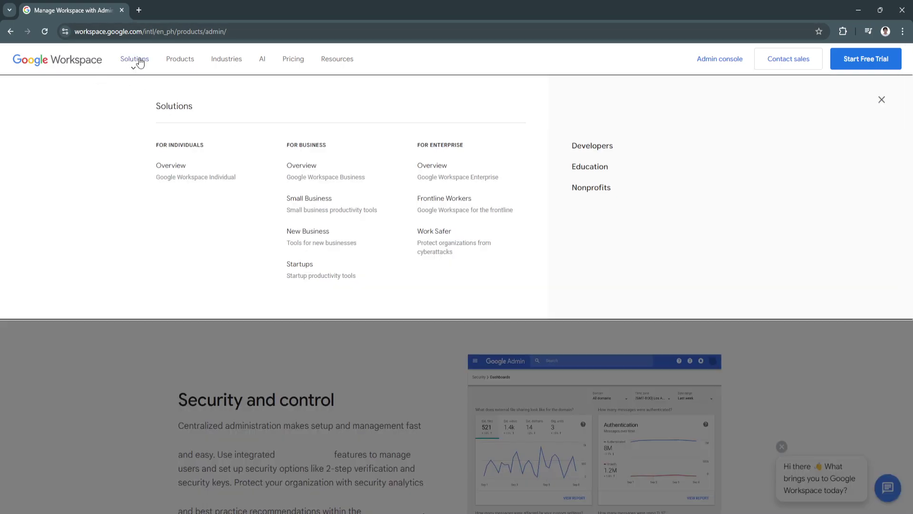
ctrl+click(170, 171)
click(167, 5)
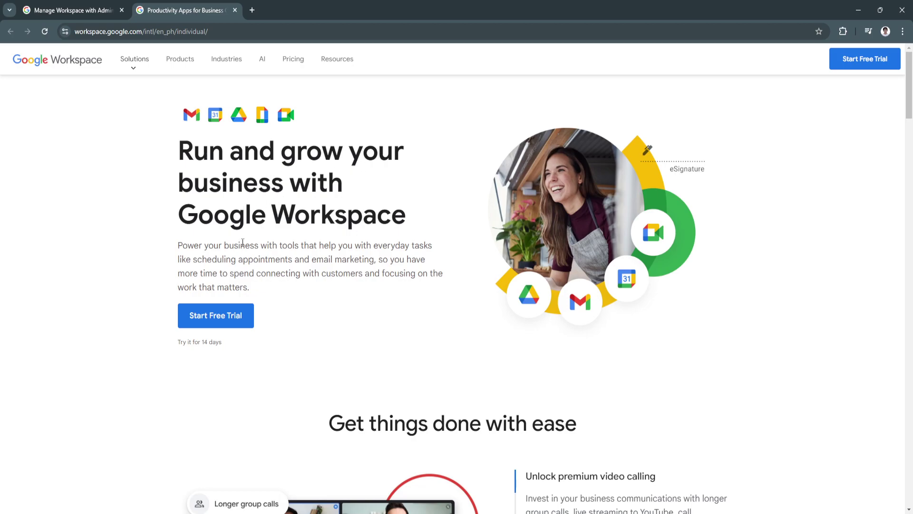
scroll(301, 256, down, 6)
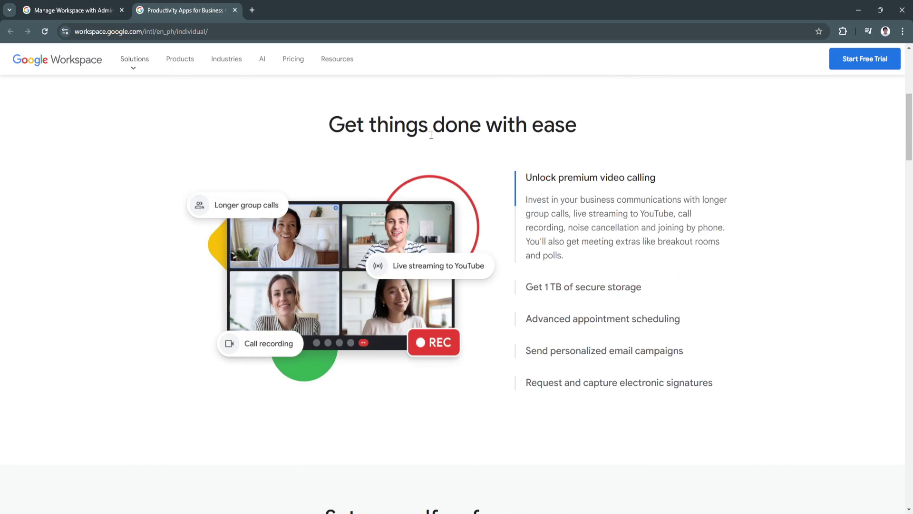
scroll(542, 235, down, 1)
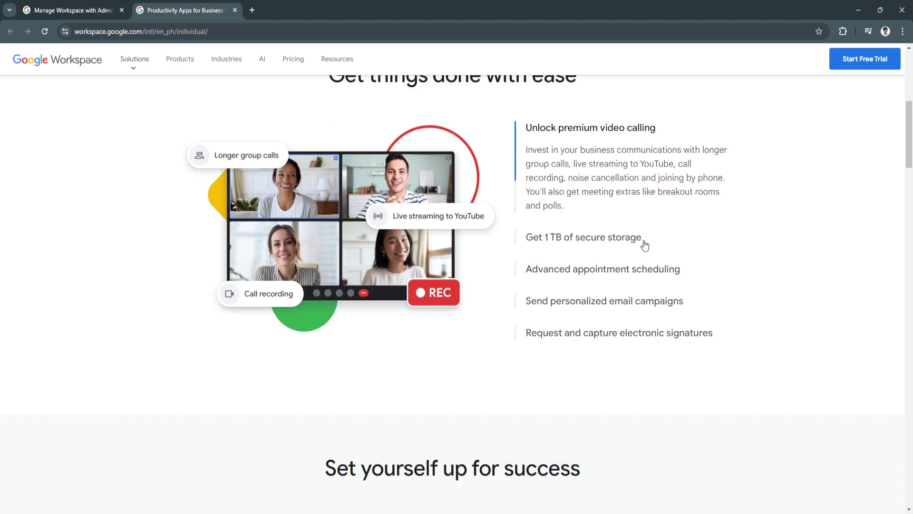
Expand the 1 TB storage, appointment scheduling, email campaigns and electronic signatures feature details.
drag(645, 245, 527, 244)
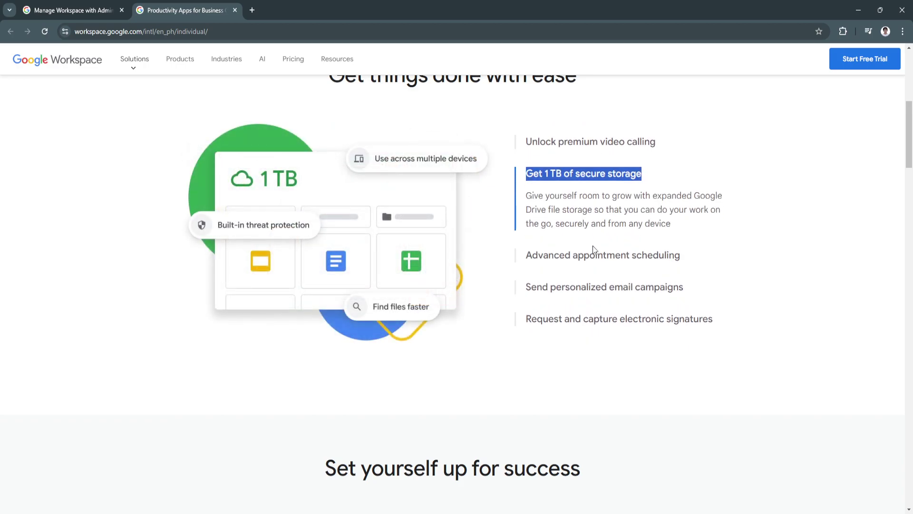
click(689, 262)
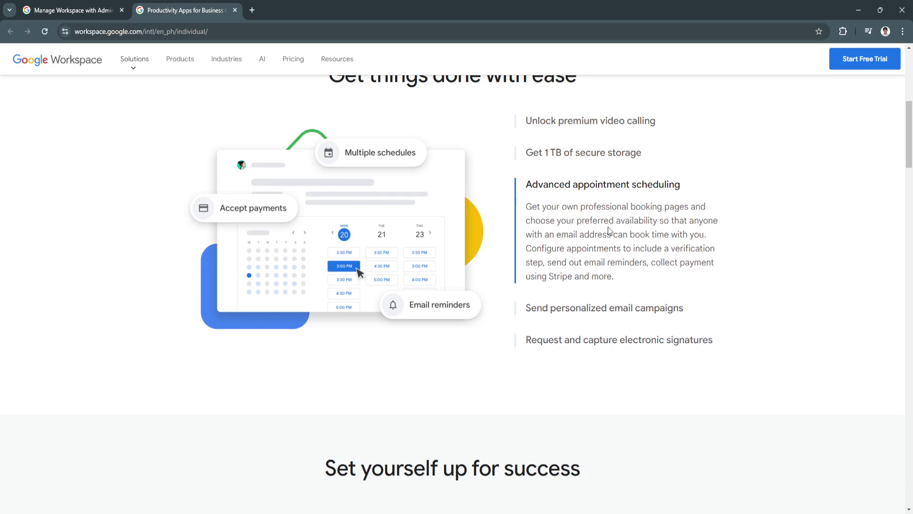
click(619, 310)
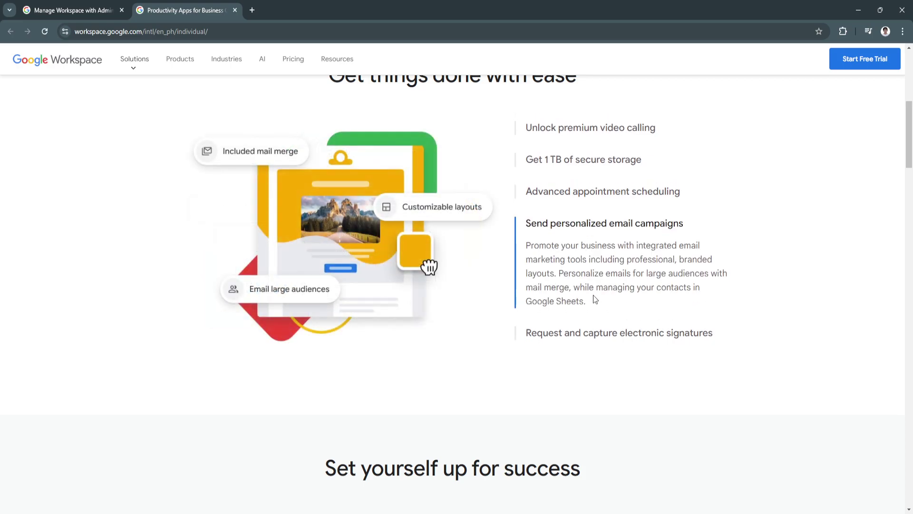
scroll(603, 310, down, 1)
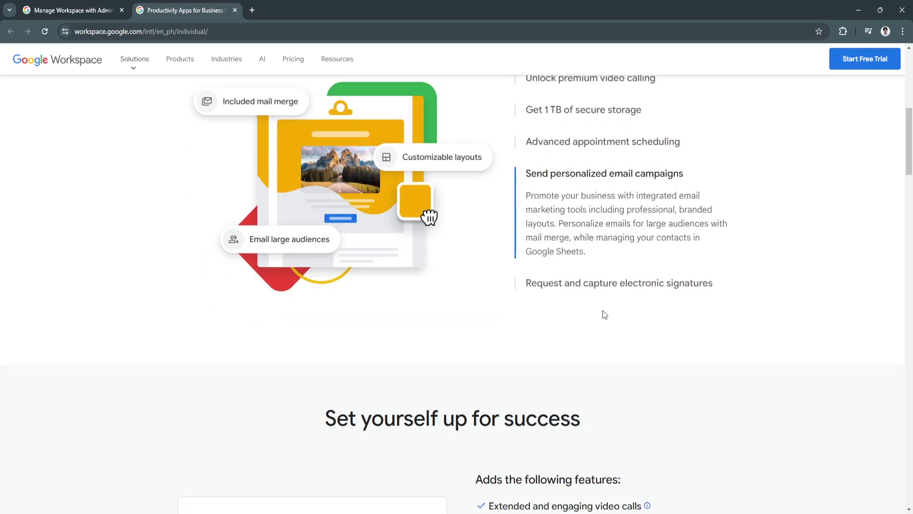
click(605, 291)
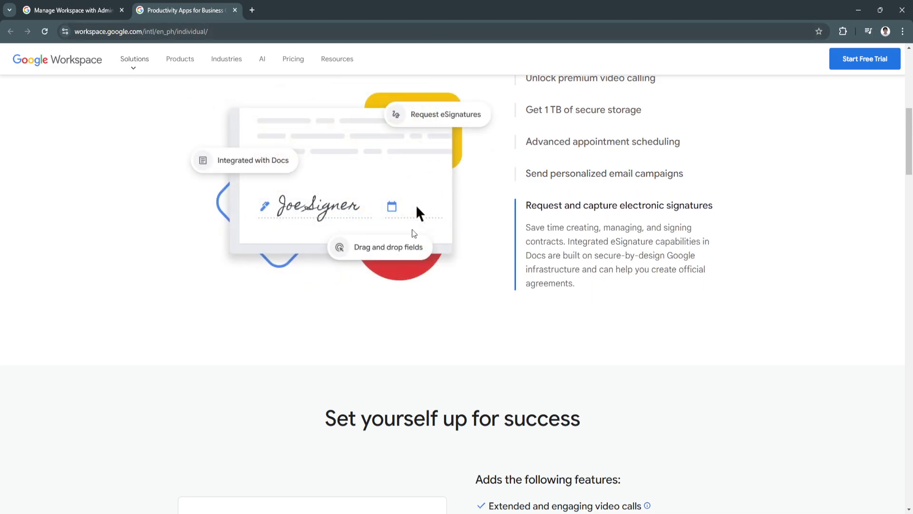
scroll(495, 385, down, 6)
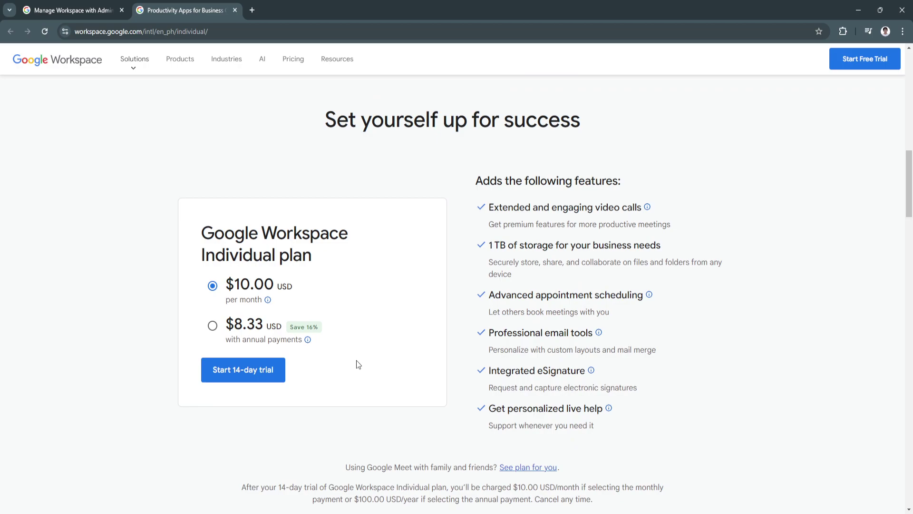
scroll(357, 369, down, 1)
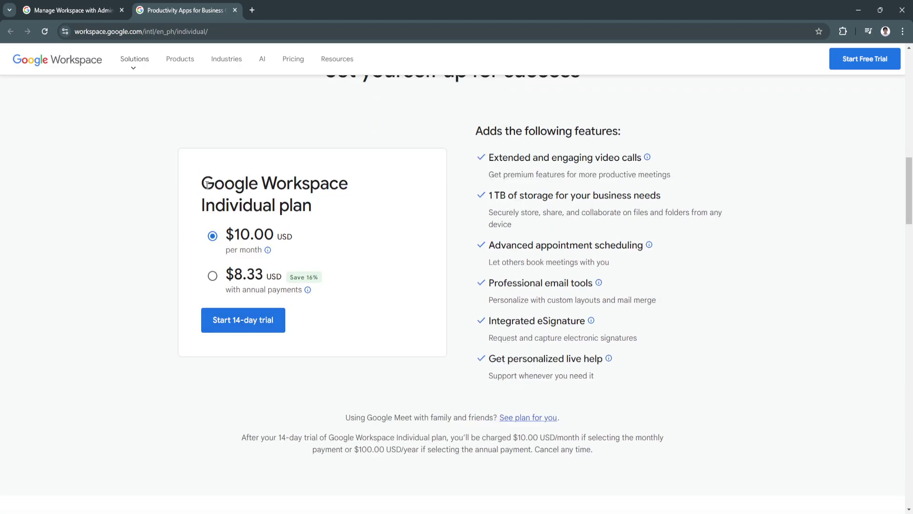
Highlight the heading of the $10.00 monthly Individual plan card.
drag(202, 184, 350, 186)
click(316, 204)
scroll(381, 309, down, 1)
scroll(444, 317, up, 1)
Highlight the added features (video calls, 1 TB storage, appointment scheduling), then scroll to the FAQ.
drag(478, 135, 619, 135)
click(574, 171)
drag(488, 158, 642, 159)
click(507, 193)
drag(489, 195, 666, 196)
click(657, 194)
drag(489, 245, 647, 245)
click(769, 350)
scroll(728, 350, down, 10)
scroll(729, 351, down, 8)
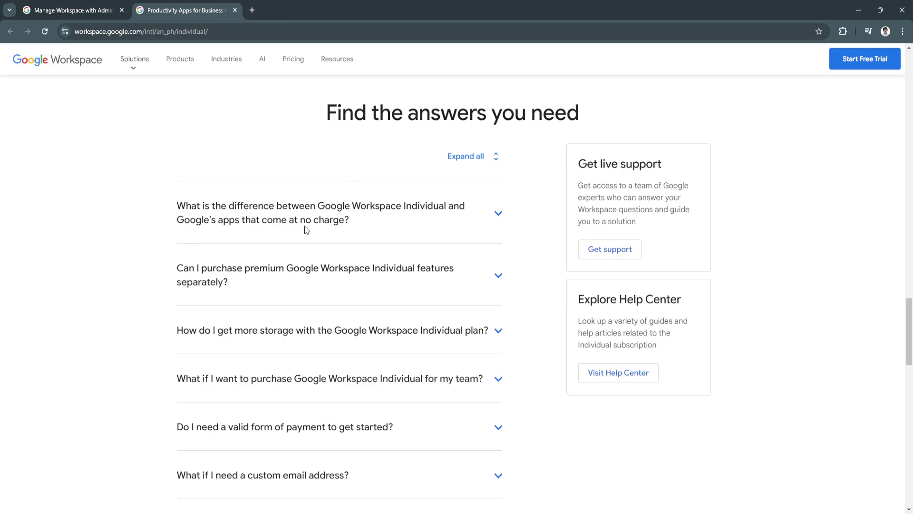
Close the Individual page and open Business overview, Small Business, New Business and Startups in background tabs.
click(235, 11)
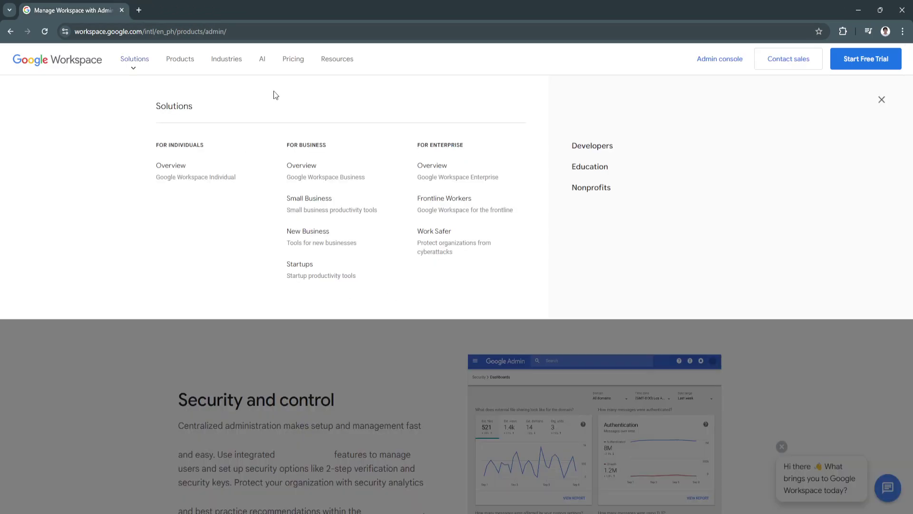
middle_click(304, 171)
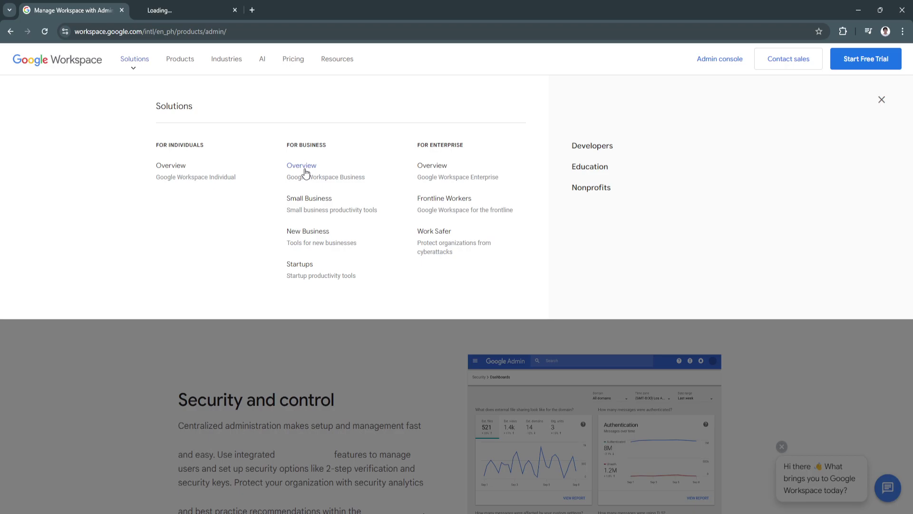
middle_click(299, 210)
middle_click(303, 238)
middle_click(303, 269)
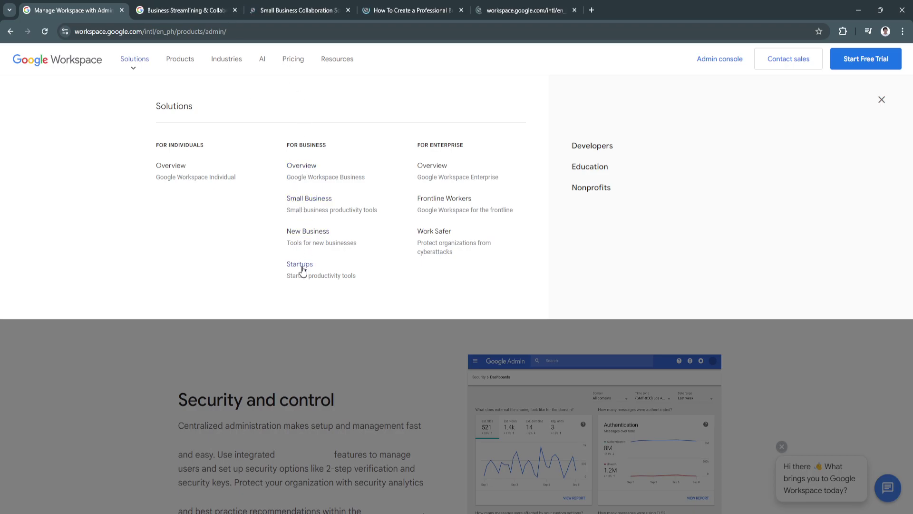
key(ctrl+Tab)
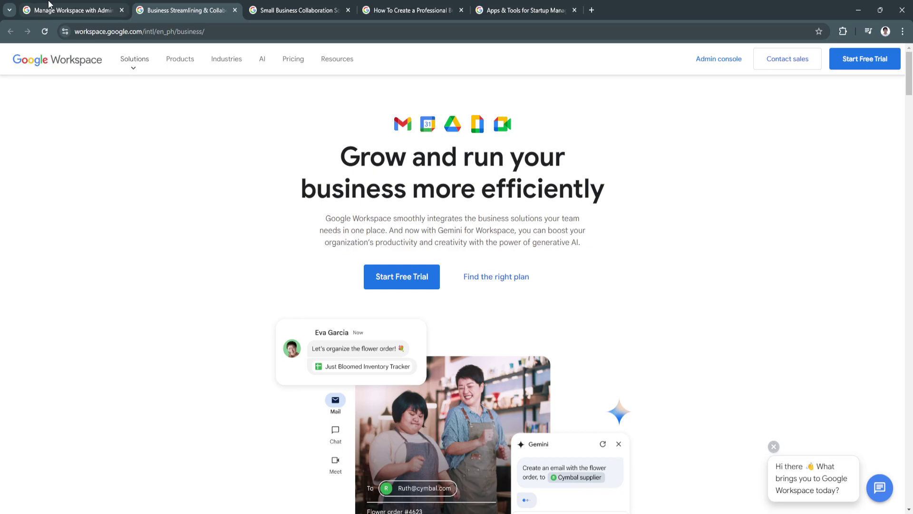
Scroll the Business overview down to the Starter $5.40, Standard $10.80 and Plus $18 prices.
click(48, 7)
click(165, 7)
scroll(314, 363, down, 3)
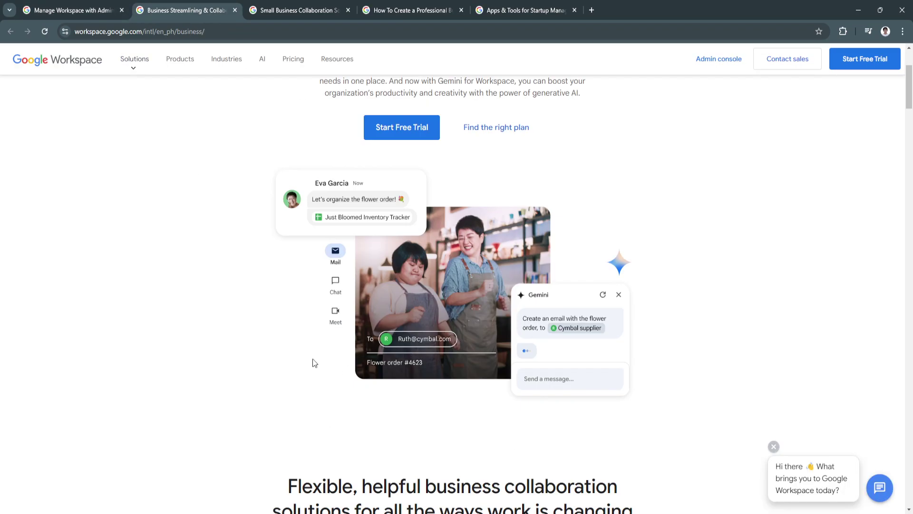
scroll(314, 363, down, 6)
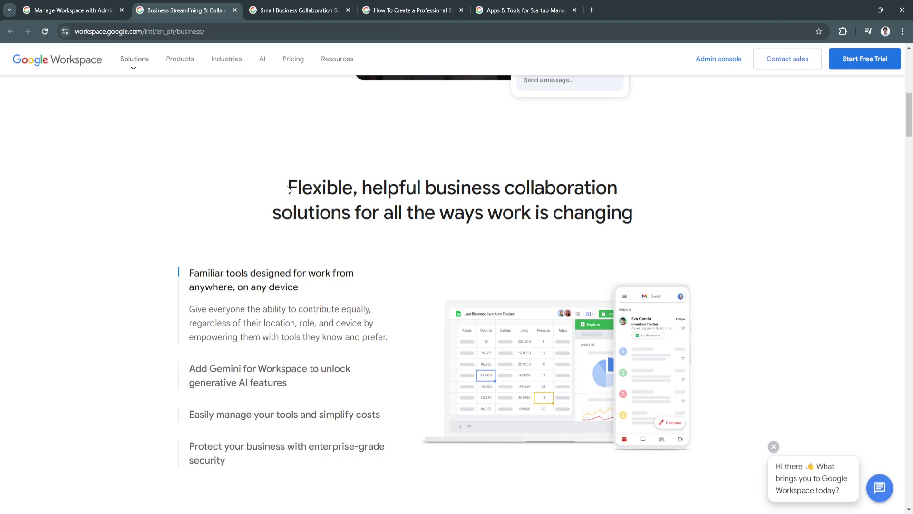
scroll(369, 217, down, 1)
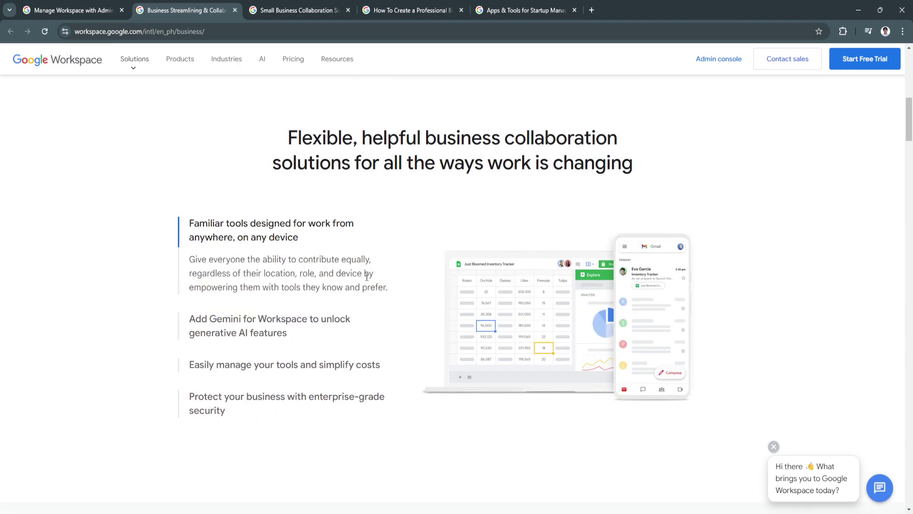
scroll(368, 222, down, 3)
scroll(366, 278, down, 5)
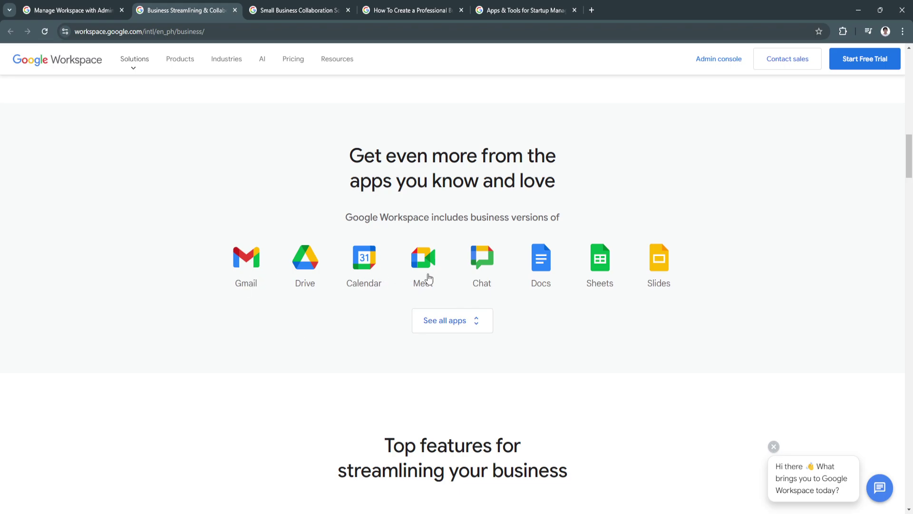
scroll(640, 343, down, 3)
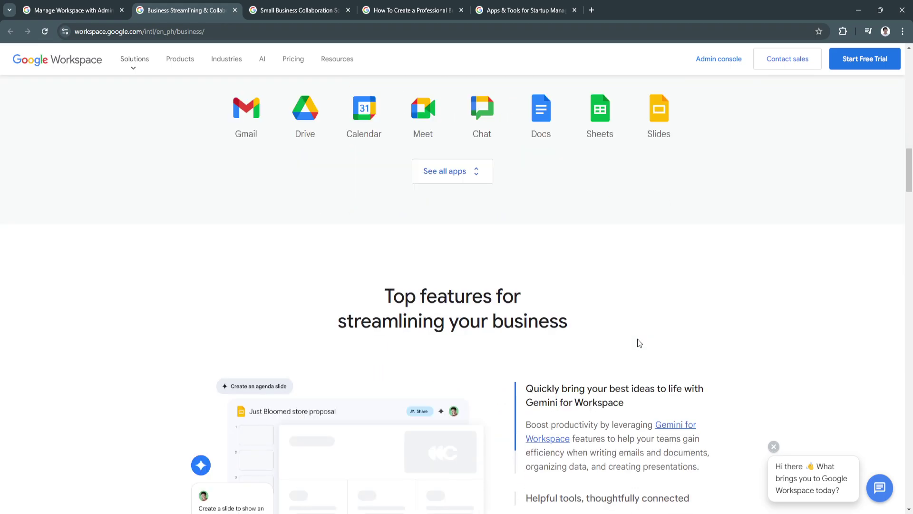
scroll(637, 343, down, 4)
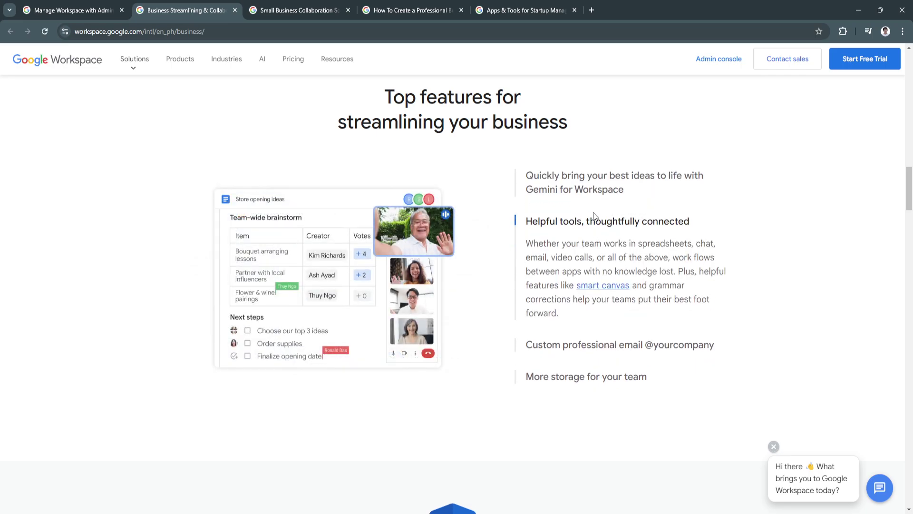
scroll(653, 319, down, 2)
scroll(653, 319, up, 2)
scroll(653, 319, down, 10)
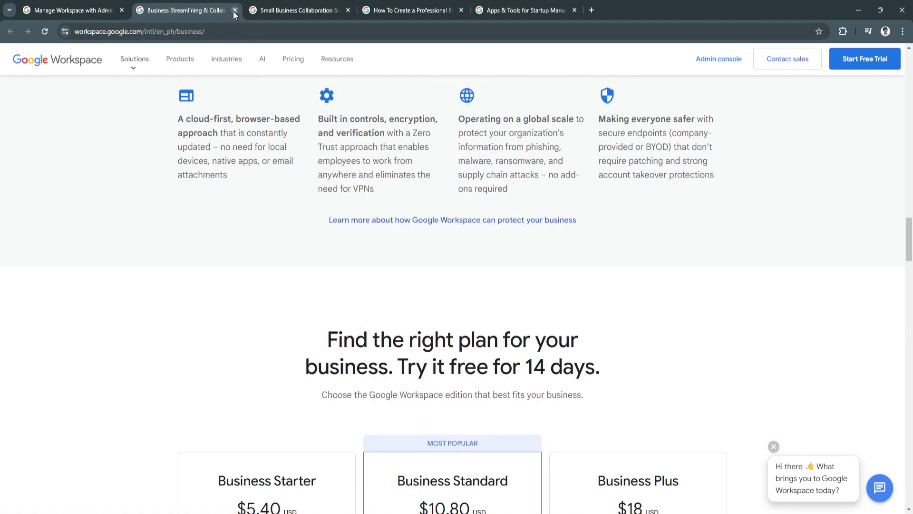
Move to the Small Business page, highlight 'Simplify how you work', and scroll to the free-trial offer.
click(234, 10)
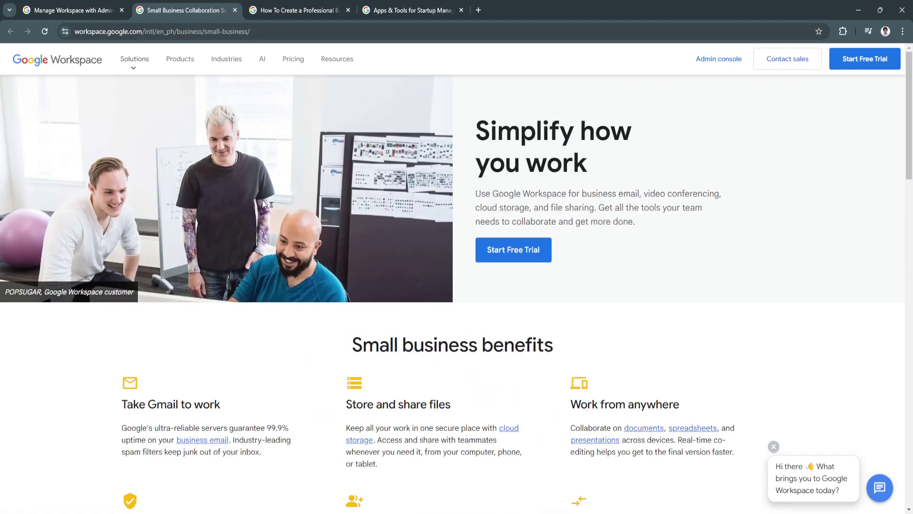
click(55, 6)
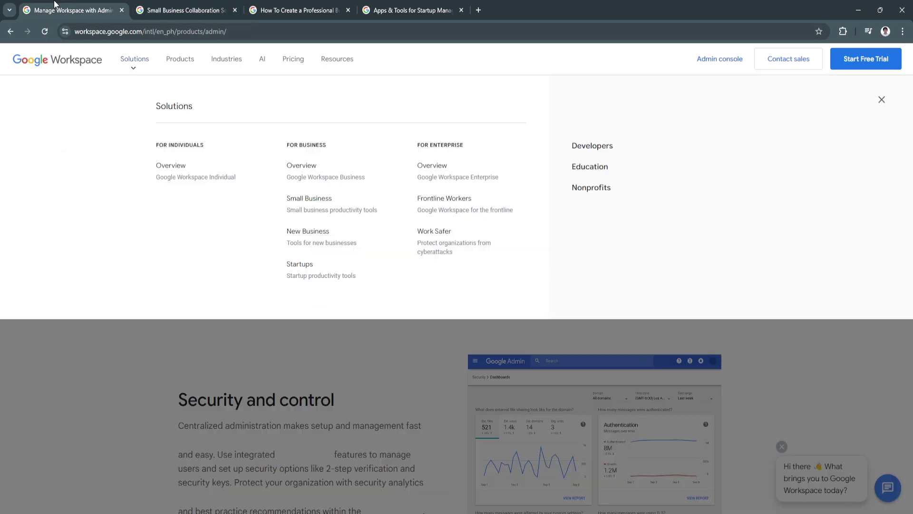
click(201, 12)
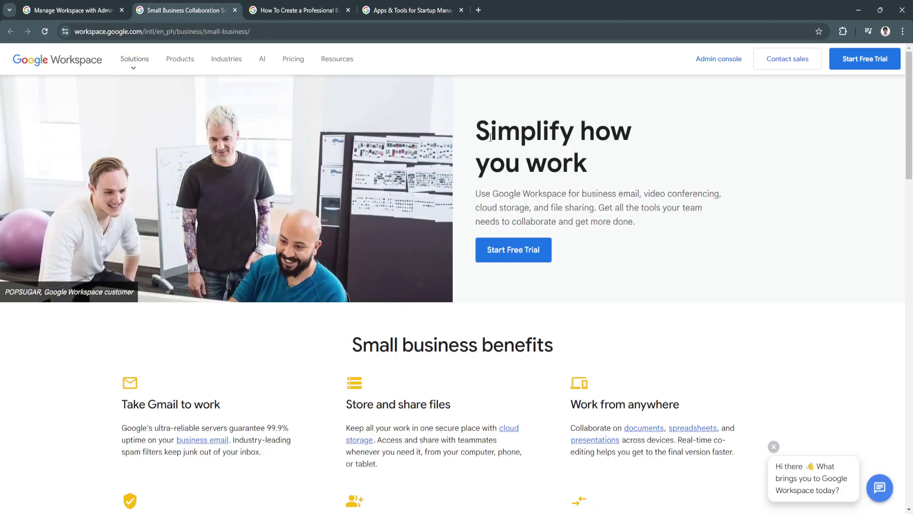
drag(479, 134, 594, 166)
click(541, 156)
scroll(555, 233, down, 4)
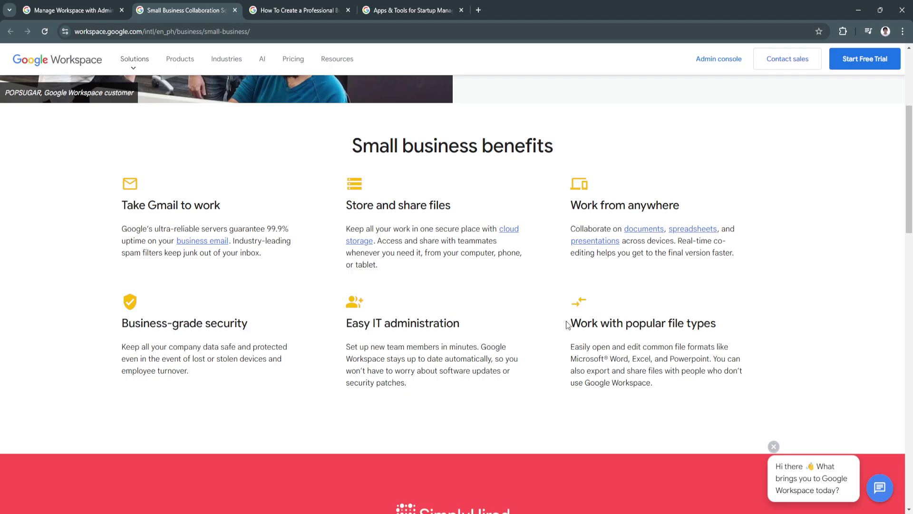
scroll(636, 330, down, 8)
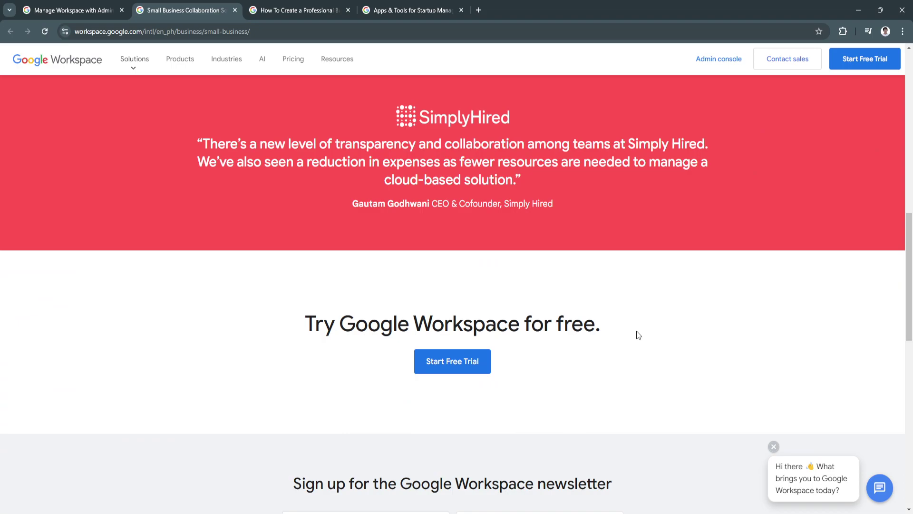
Read the New Business page's 'yourcompany' email offer and 'More than just email' section, then close it.
click(235, 10)
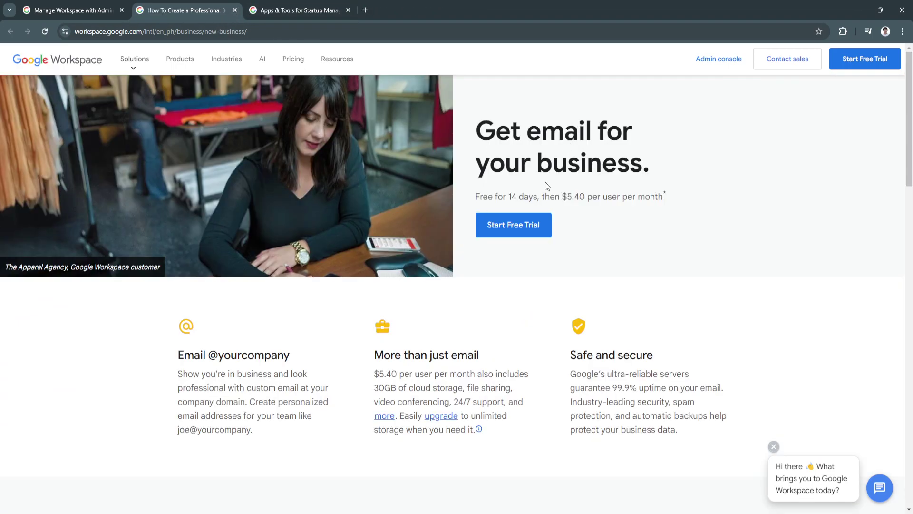
scroll(441, 348, down, 2)
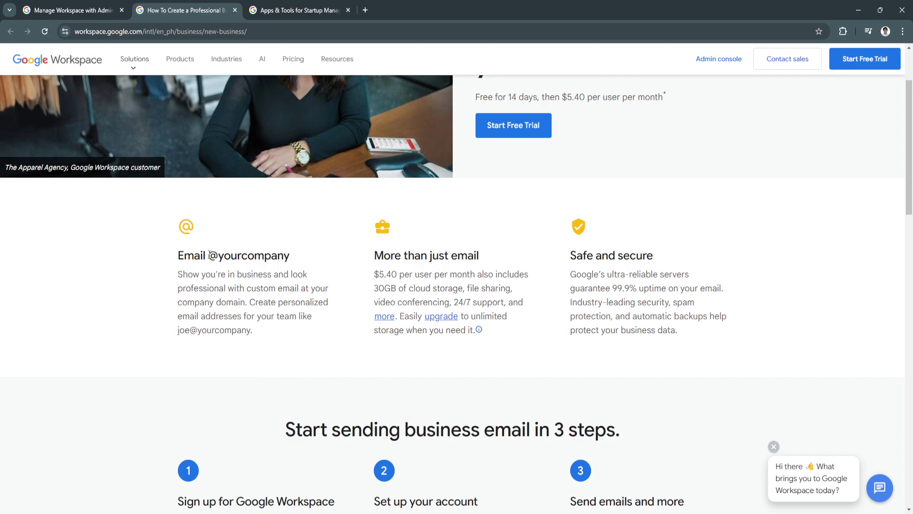
drag(222, 258, 289, 257)
click(399, 250)
drag(380, 259, 476, 259)
click(481, 260)
drag(570, 260, 653, 257)
scroll(485, 377, down, 8)
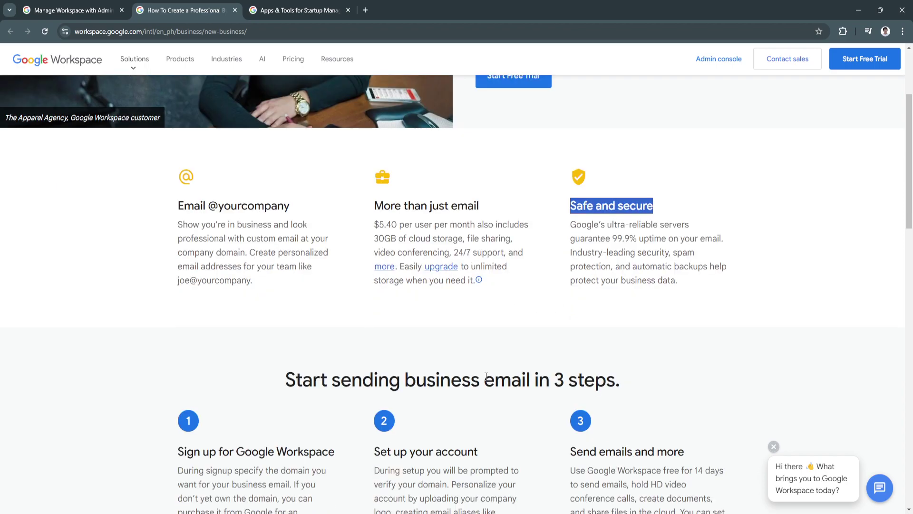
click(235, 10)
Close the Startups page and open the full apps listing via Products > See all apps.
click(236, 10)
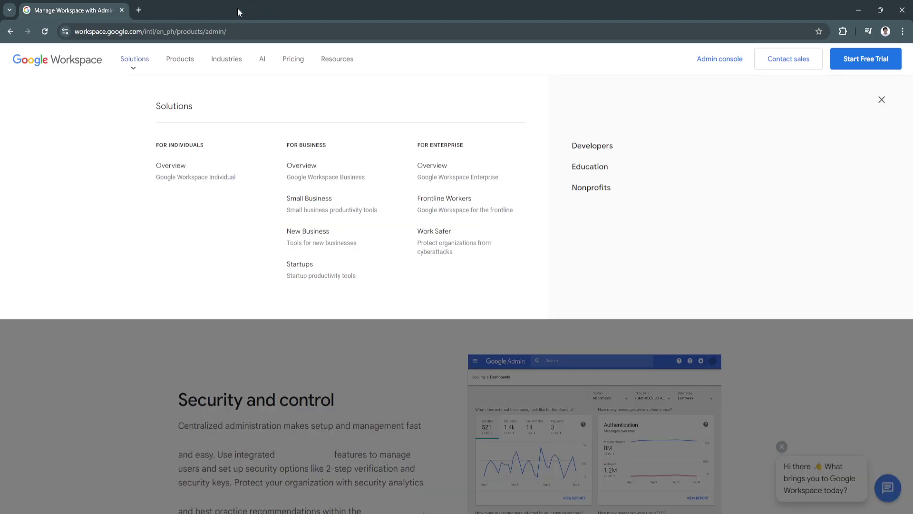
click(181, 62)
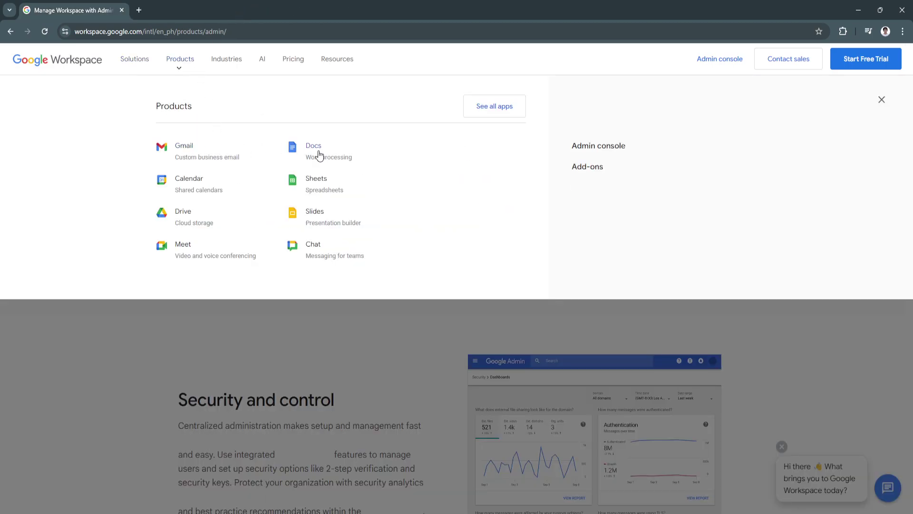
click(482, 114)
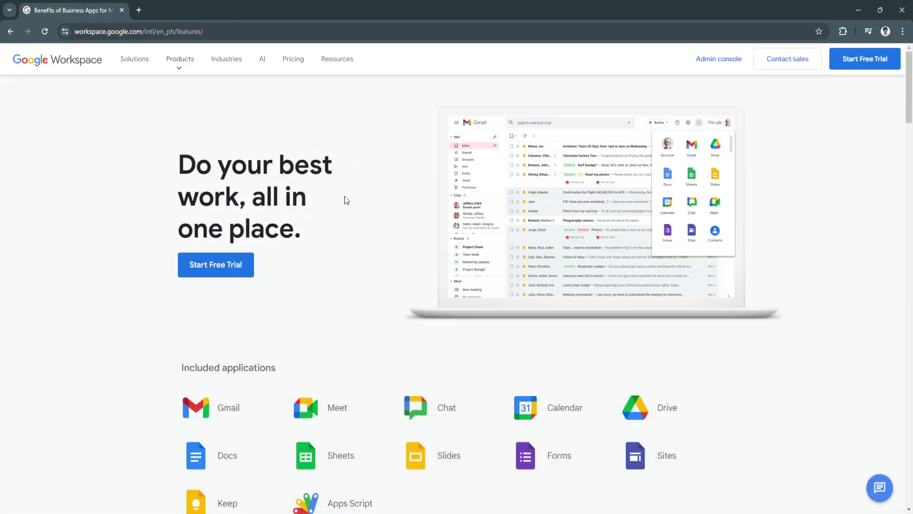
Scroll through Included applications, Security and management, and Add-ons, highlighting the Add-ons heading.
scroll(346, 200, down, 5)
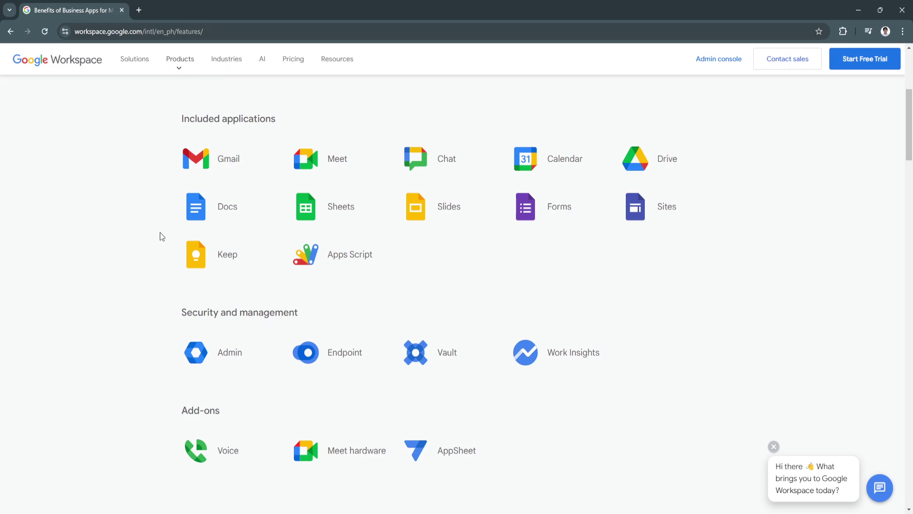
scroll(435, 381, down, 3)
scroll(434, 382, up, 3)
scroll(434, 382, down, 1)
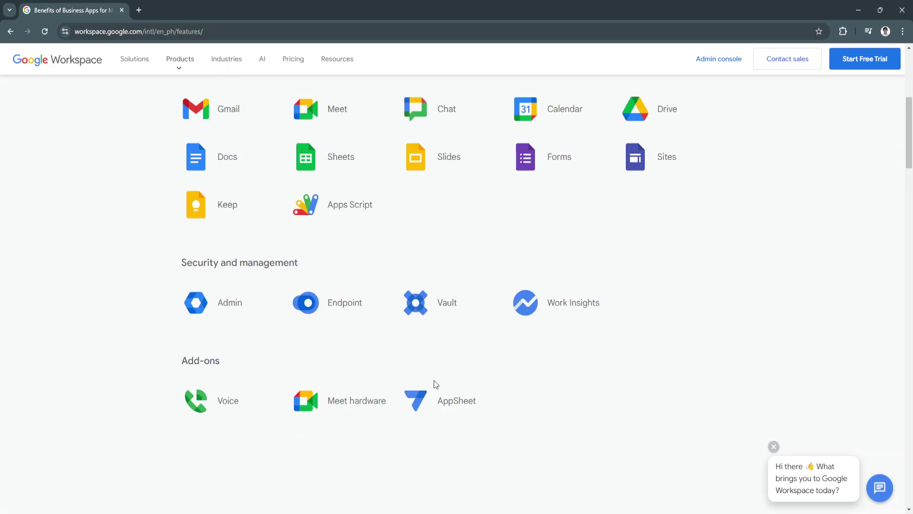
scroll(200, 347, up, 2)
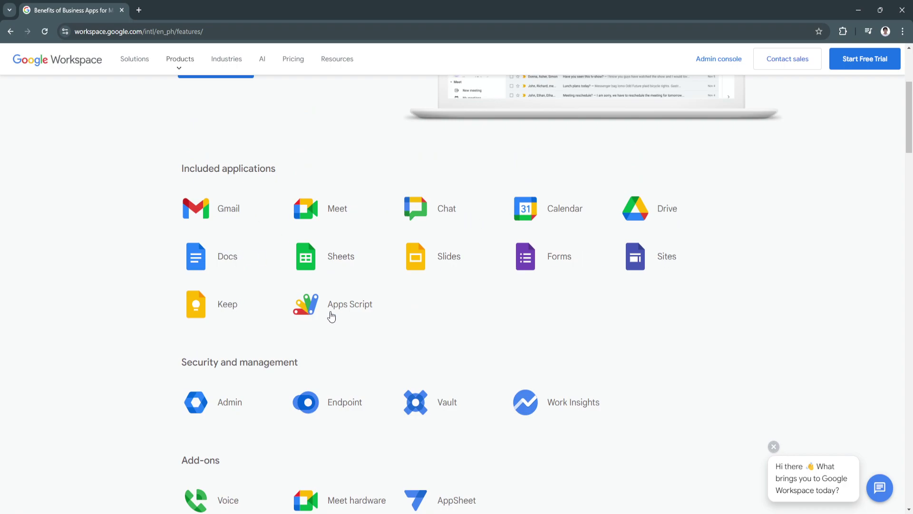
scroll(389, 425, down, 1)
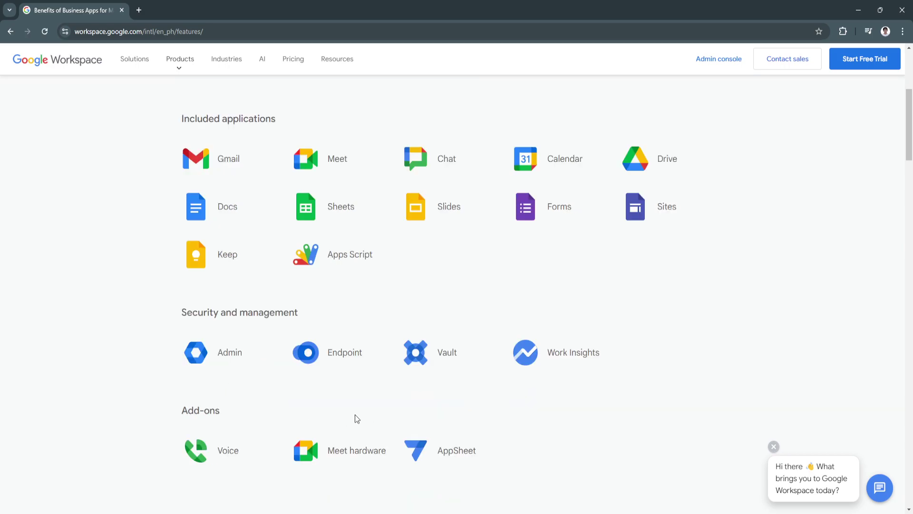
scroll(354, 415, down, 2)
drag(180, 311, 221, 309)
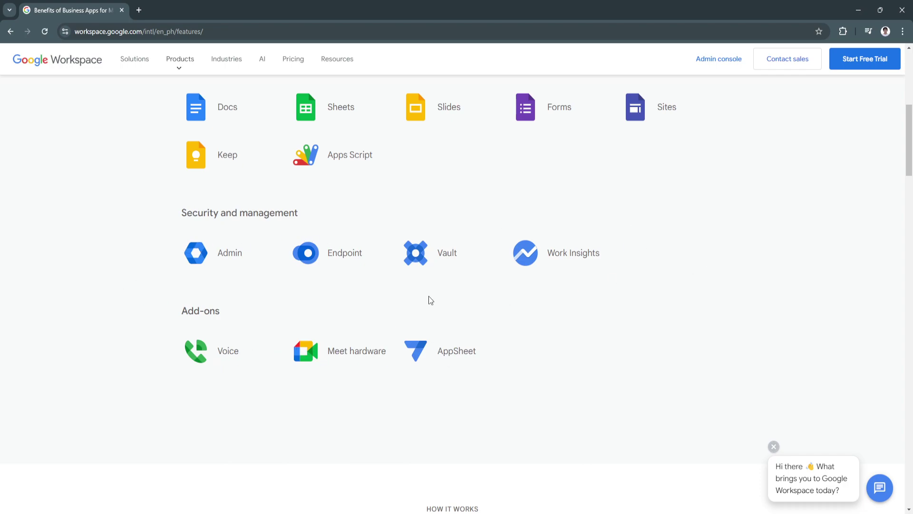
scroll(176, 286, up, 7)
Open the Industries dropdown showing the industries and departments served.
click(212, 69)
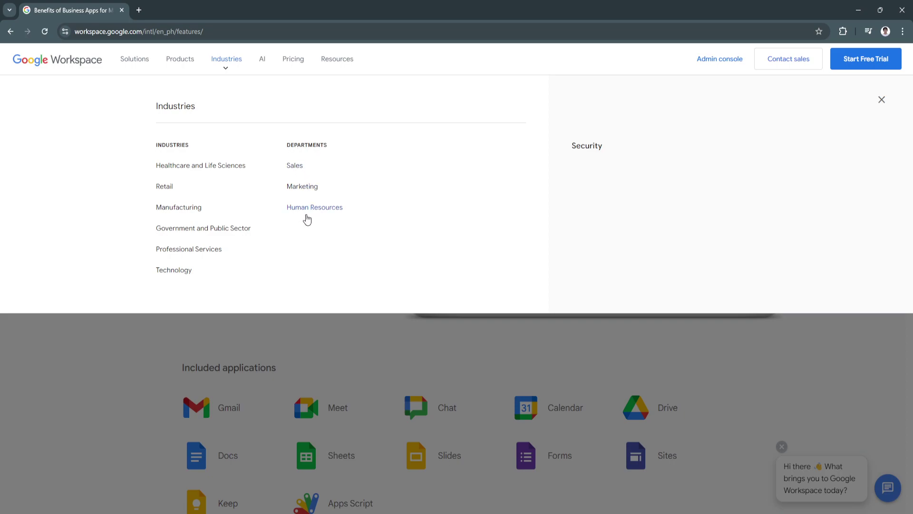
Go to the Gemini for Google Workspace AI page.
click(259, 64)
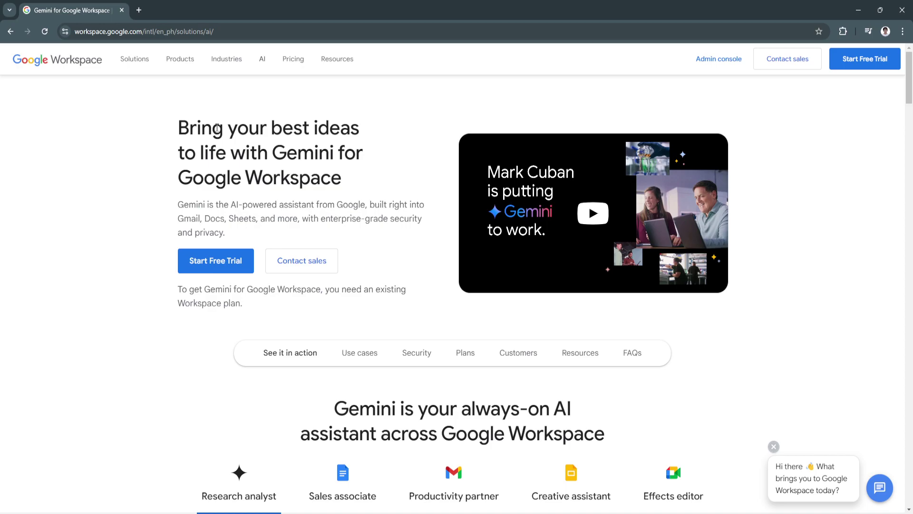
Highlight 'Google Workspace' and 'Gemini' in the Gemini page's main heading, then clear the selection.
scroll(257, 167, down, 3)
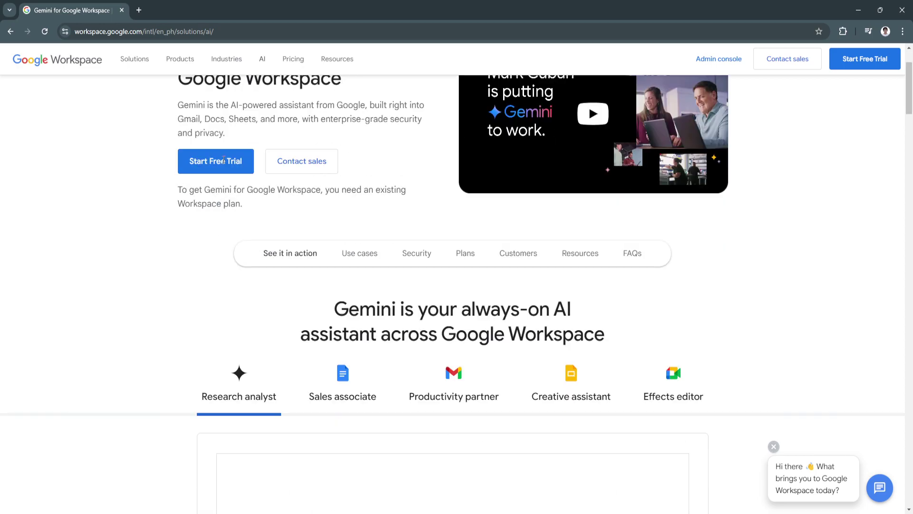
scroll(223, 160, up, 3)
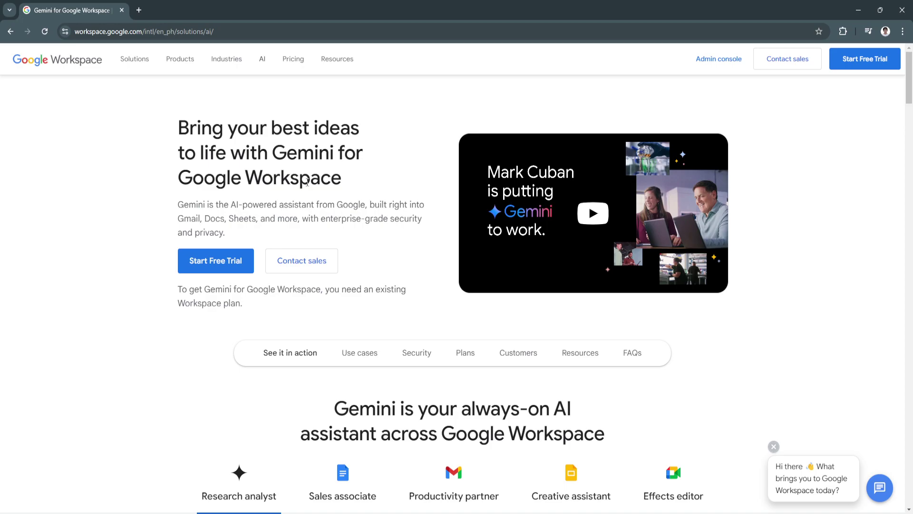
drag(174, 177, 342, 178)
drag(272, 152, 342, 153)
click(367, 215)
Scroll down the Gemini page to the Research analyst demo.
scroll(452, 362, down, 2)
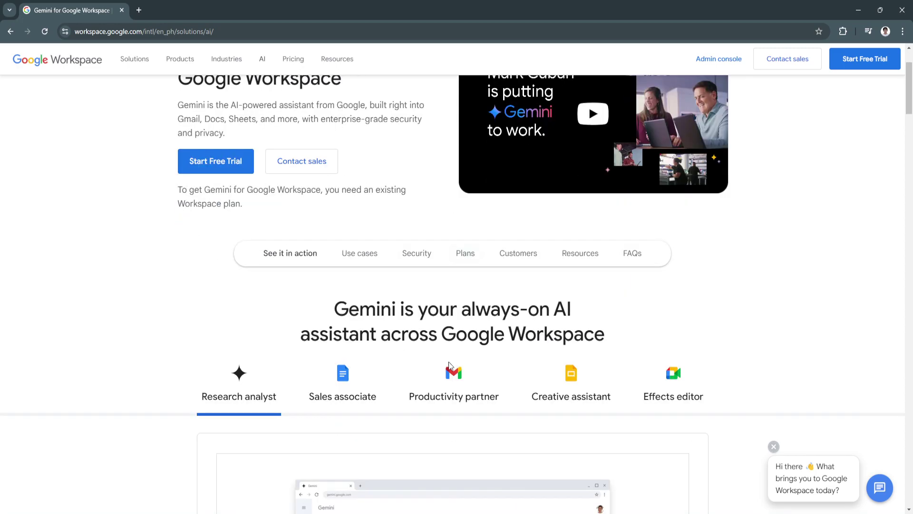
scroll(446, 363, down, 3)
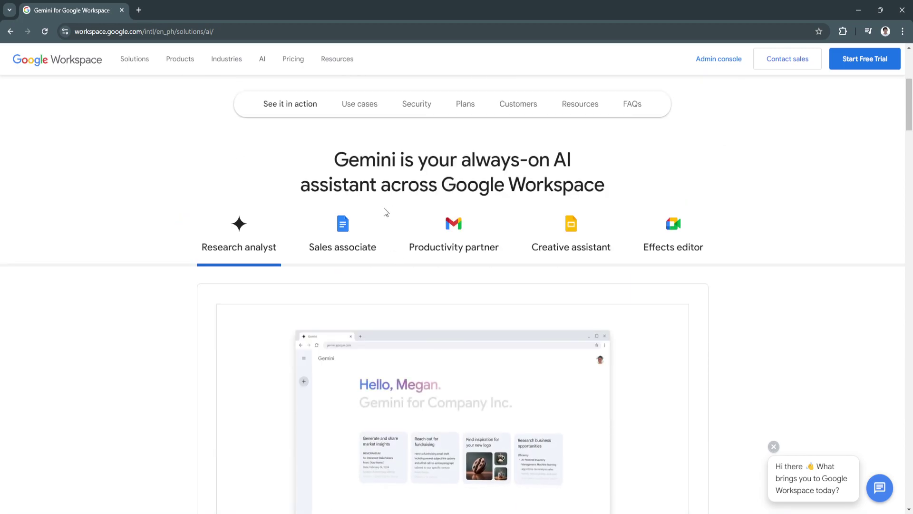
scroll(493, 333, down, 3)
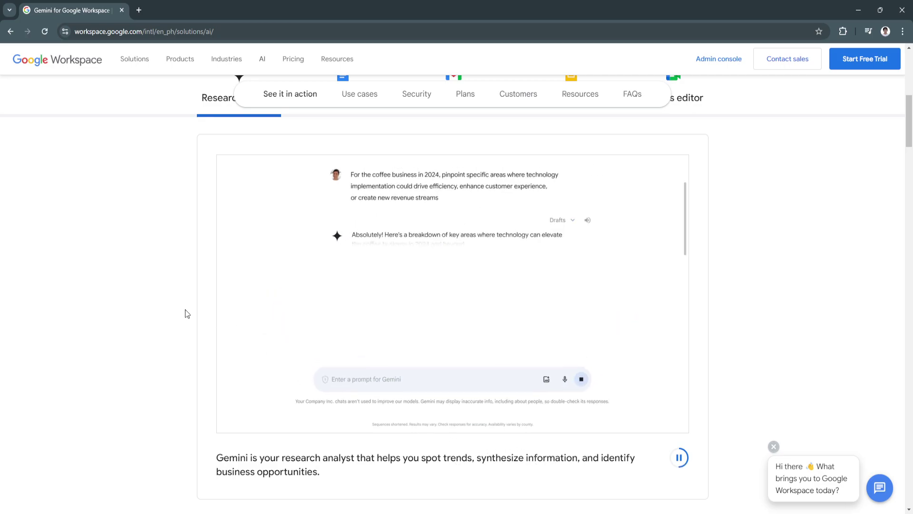
scroll(187, 309, up, 5)
Open the pricing page and scroll through it, briefly highlighting the Every plan includes section.
click(297, 68)
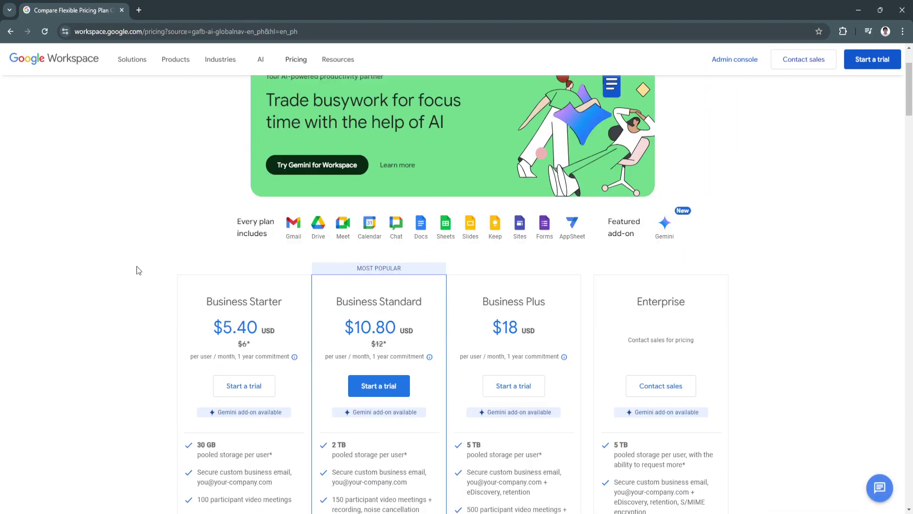
scroll(138, 269, down, 2)
scroll(179, 218, down, 1)
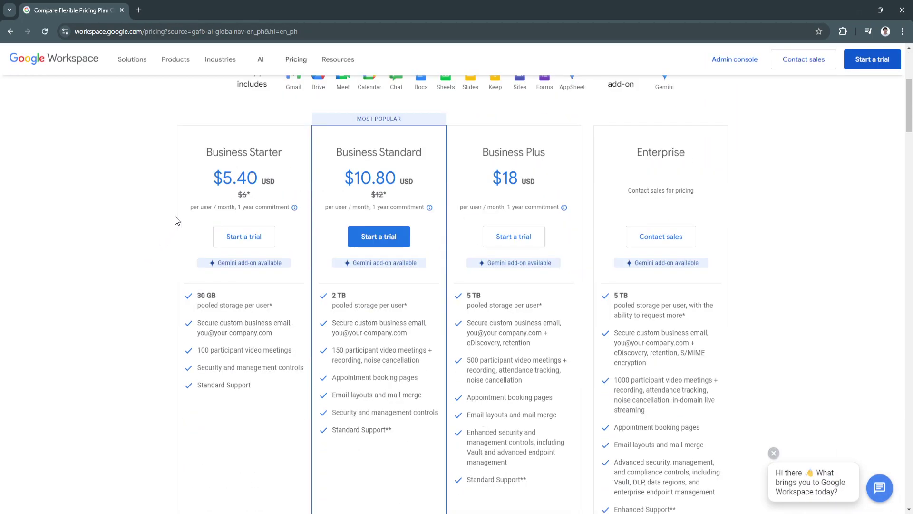
scroll(183, 234, up, 4)
scroll(184, 234, down, 1)
scroll(266, 257, down, 2)
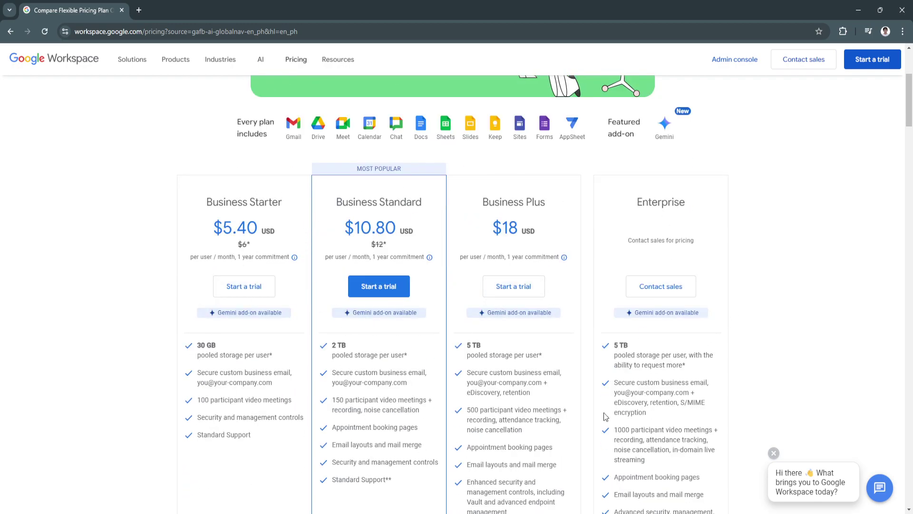
scroll(248, 285, up, 2)
drag(238, 221, 269, 235)
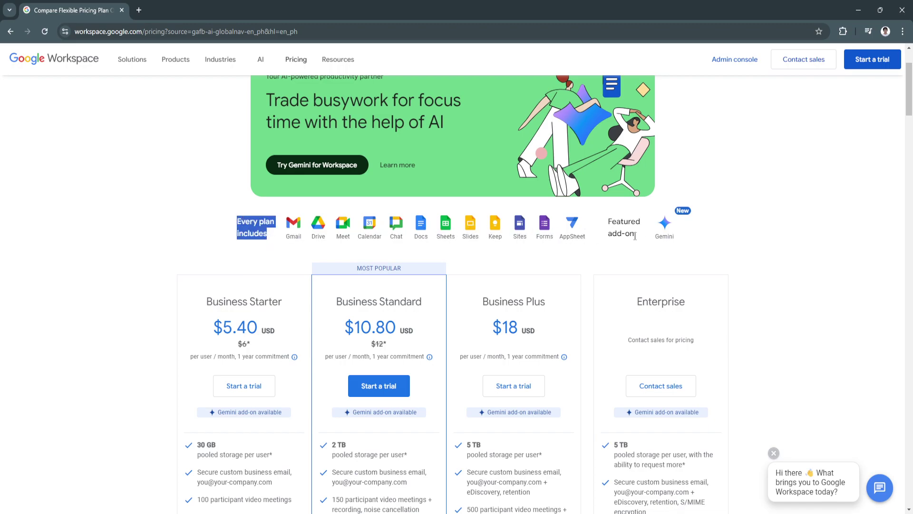
scroll(366, 218, up, 2)
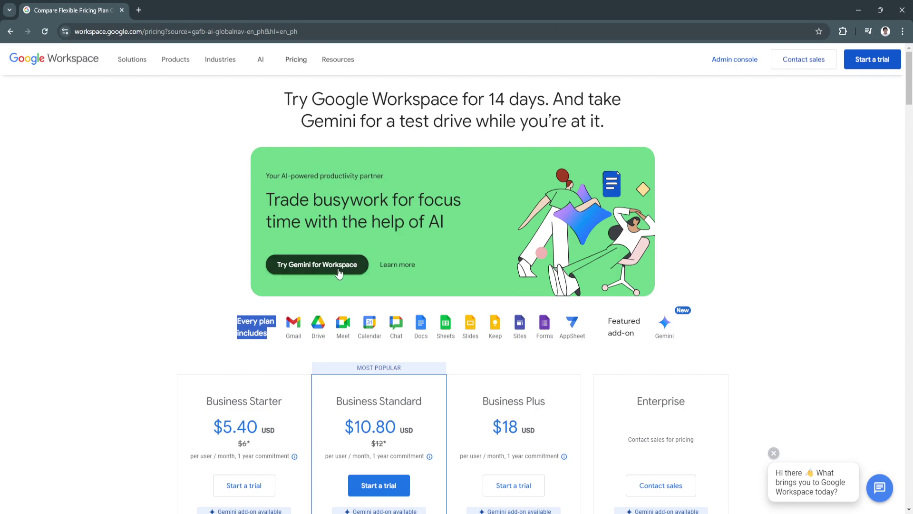
scroll(295, 305, down, 1)
click(270, 295)
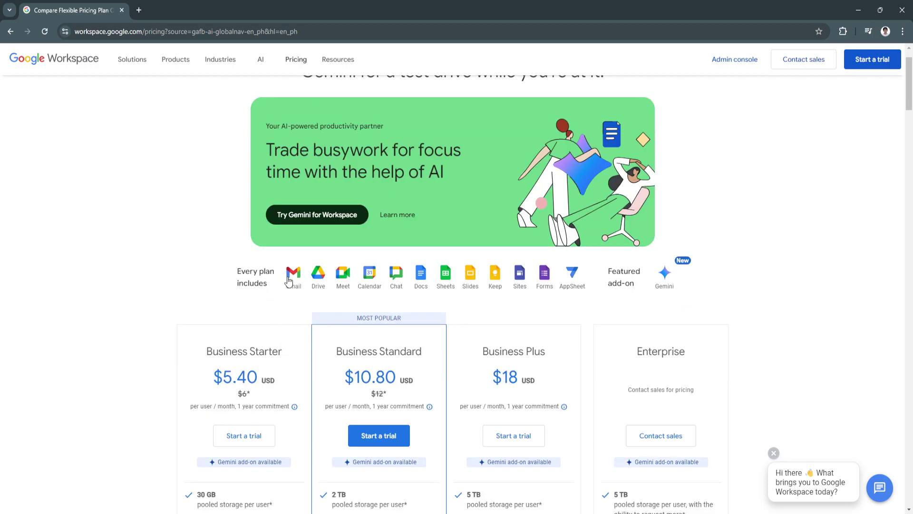
Compare plan cards, highlighting Business Starter $5.40 USD, Business Standard, and Business Plus $18.
scroll(288, 365, down, 2)
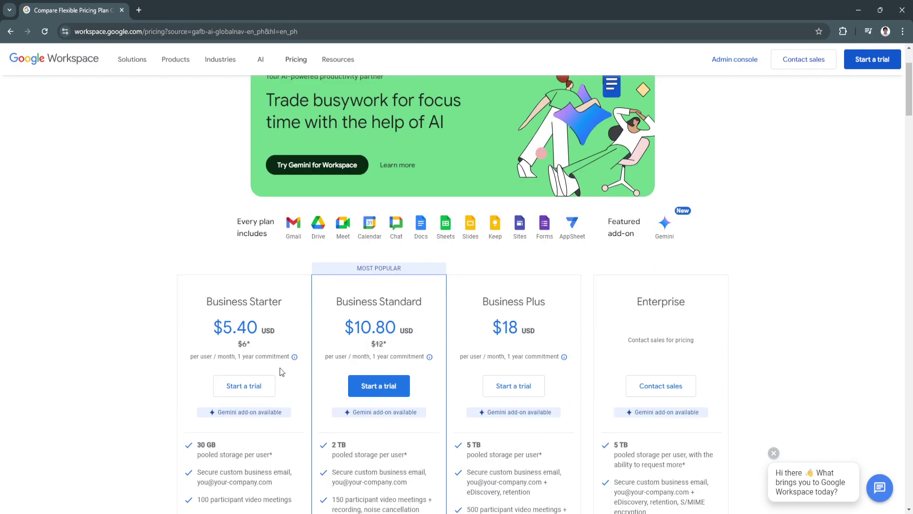
scroll(324, 373, up, 3)
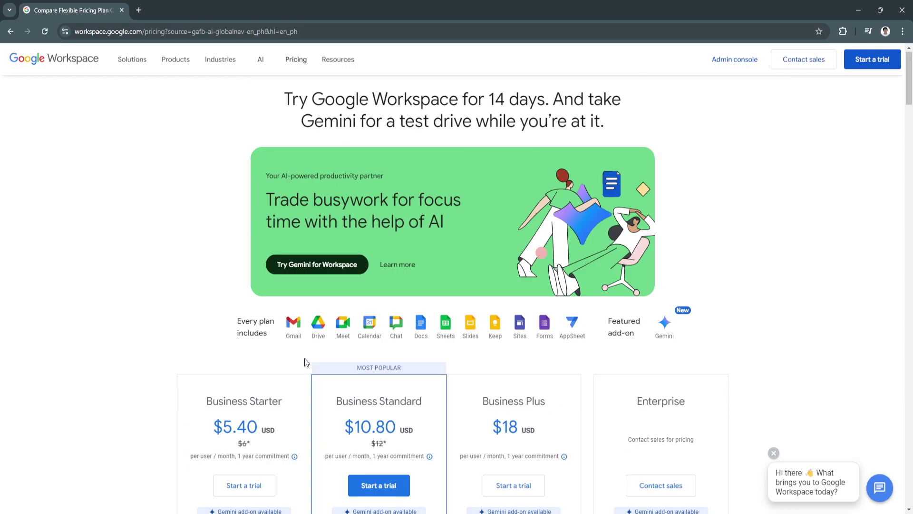
scroll(343, 385, down, 4)
scroll(365, 404, down, 1)
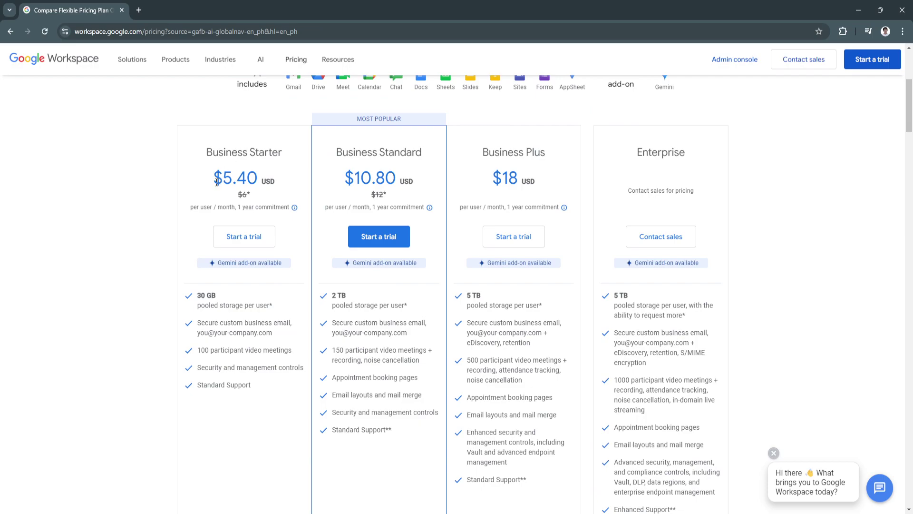
drag(217, 182, 279, 186)
click(280, 186)
drag(341, 152, 417, 151)
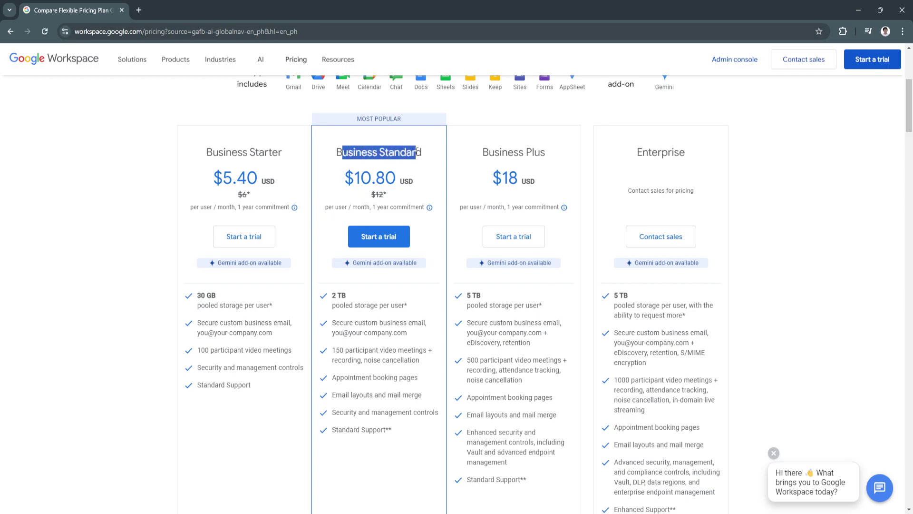
click(418, 151)
drag(475, 153, 579, 157)
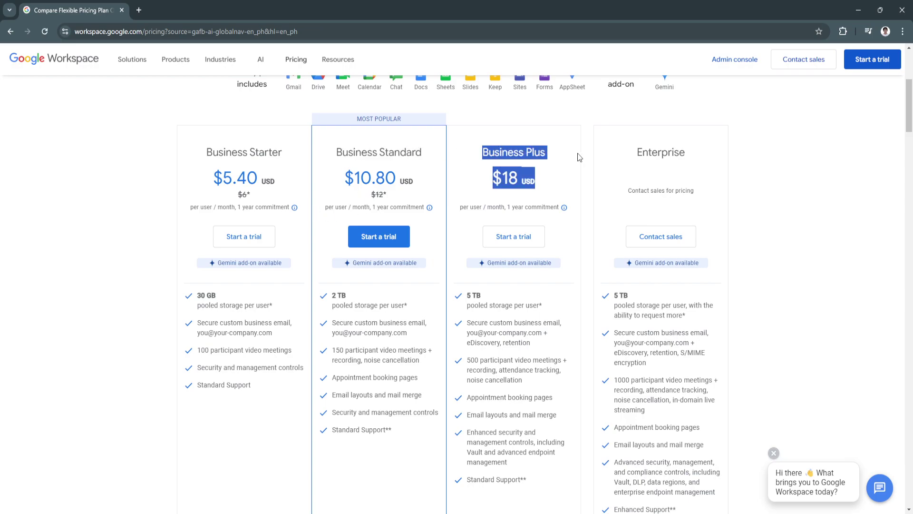
click(556, 148)
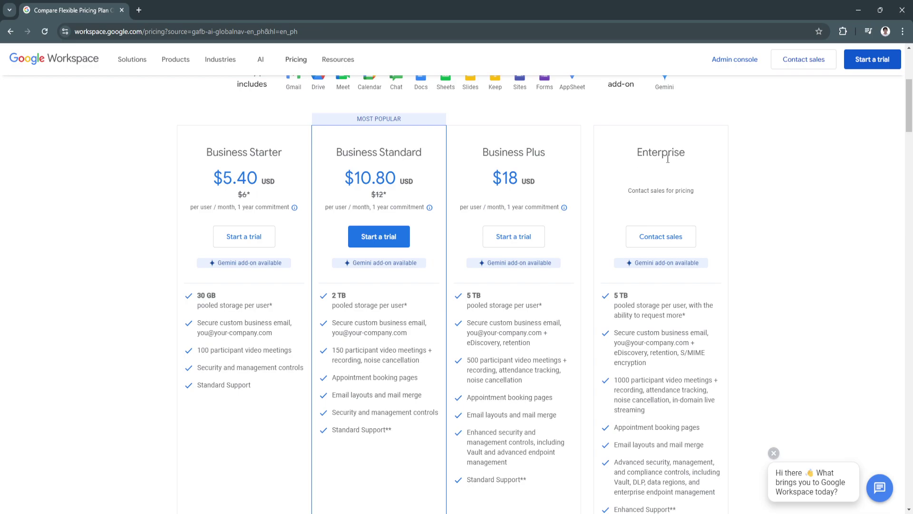
scroll(385, 252, down, 4)
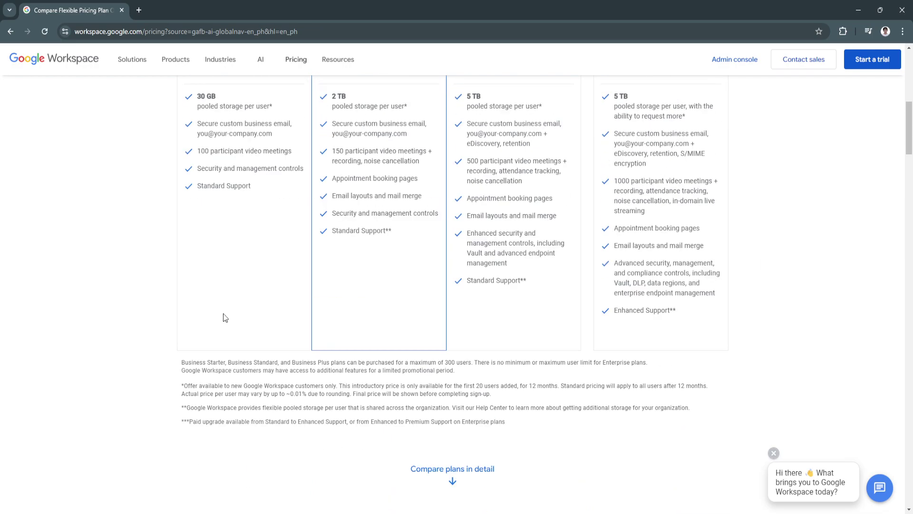
scroll(225, 317, up, 8)
scroll(225, 317, up, 1)
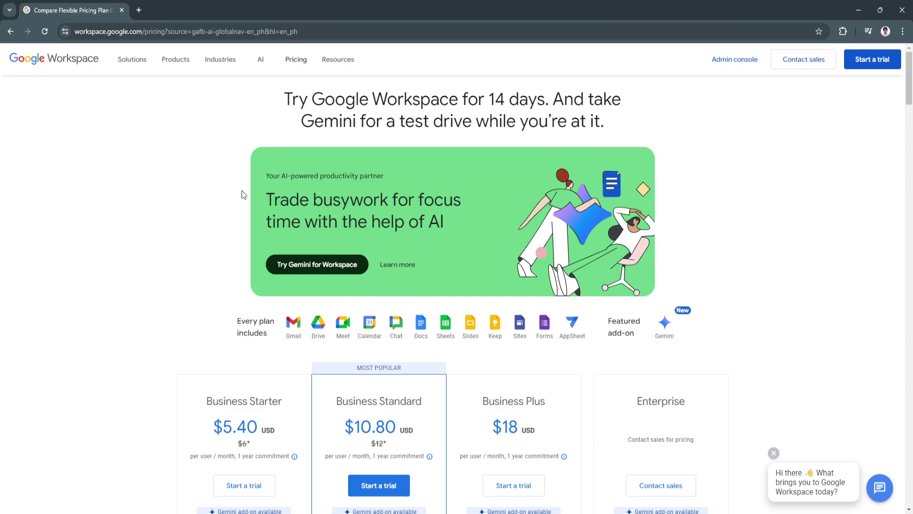
click(35, 66)
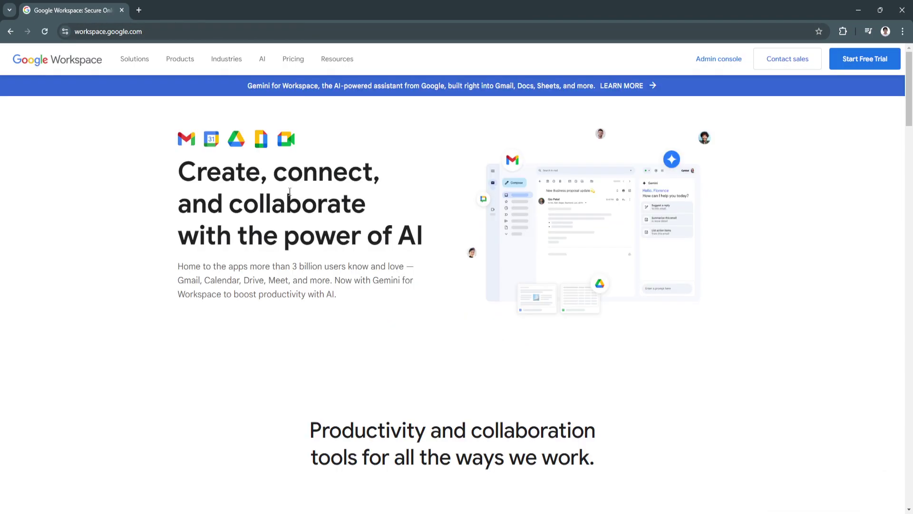